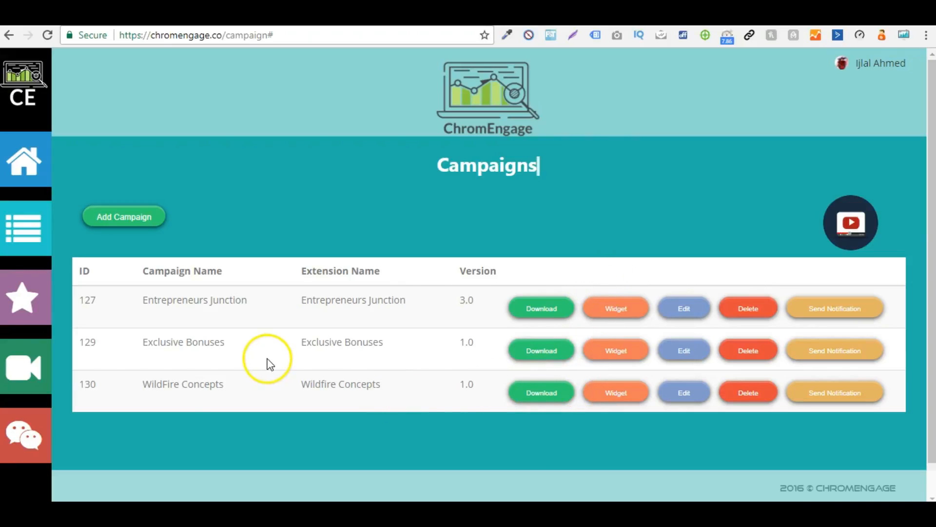
Step: Open the WildFire Concepts campaign for editing
{"action": "triple_click", "coordinate": [399, 389]}
{"action": "left_click", "coordinate": [398, 389]}
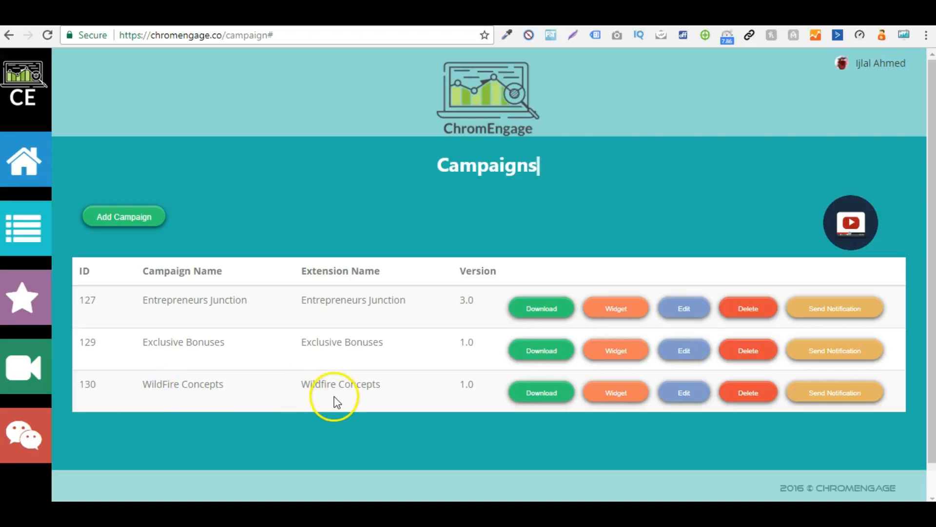
{"action": "left_click", "coordinate": [690, 392]}
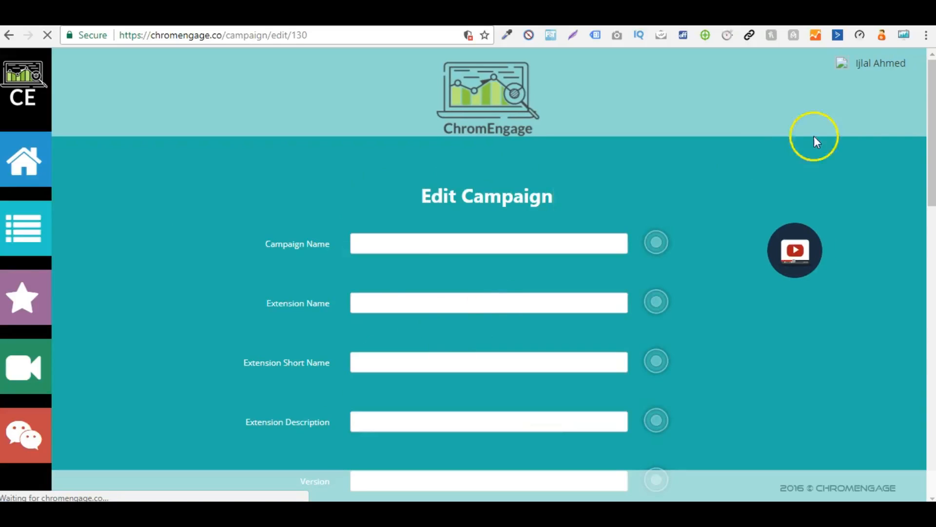
{"action": "left_click_drag", "start_coordinate": [929, 93], "coordinate": [931, 86]}
Step: Examine the campaign name, extension name and extension short name fields of the WildFire Concepts campaign
{"action": "left_click", "coordinate": [360, 244]}
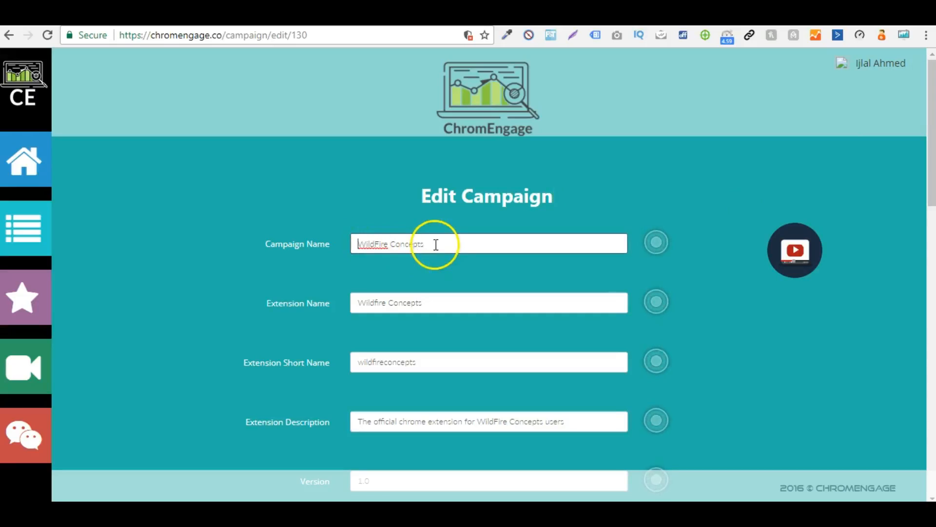
{"action": "left_click", "coordinate": [443, 245]}
{"action": "scroll", "coordinate": [930, 125], "scroll_direction": "down", "scroll_amount": 2}
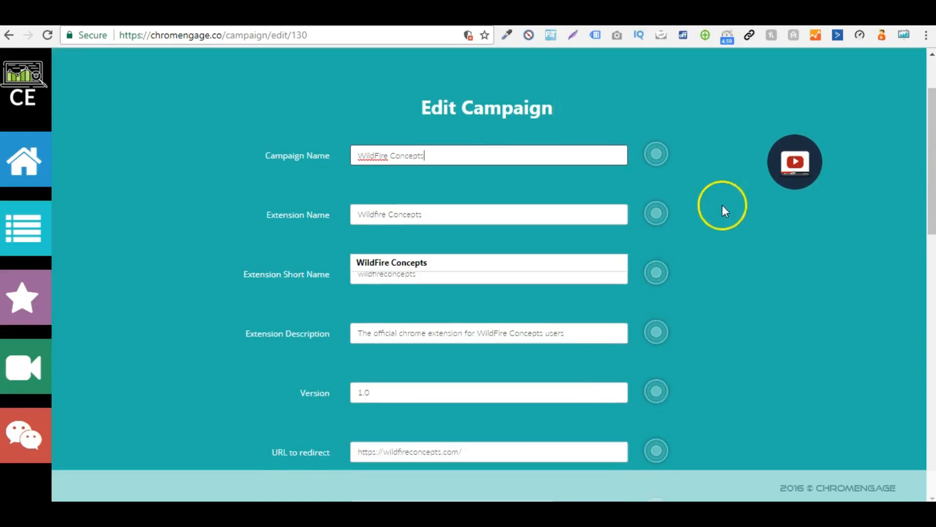
{"action": "left_click_drag", "start_coordinate": [926, 174], "coordinate": [920, 245]}
{"action": "left_click_drag", "start_coordinate": [921, 195], "coordinate": [922, 133]}
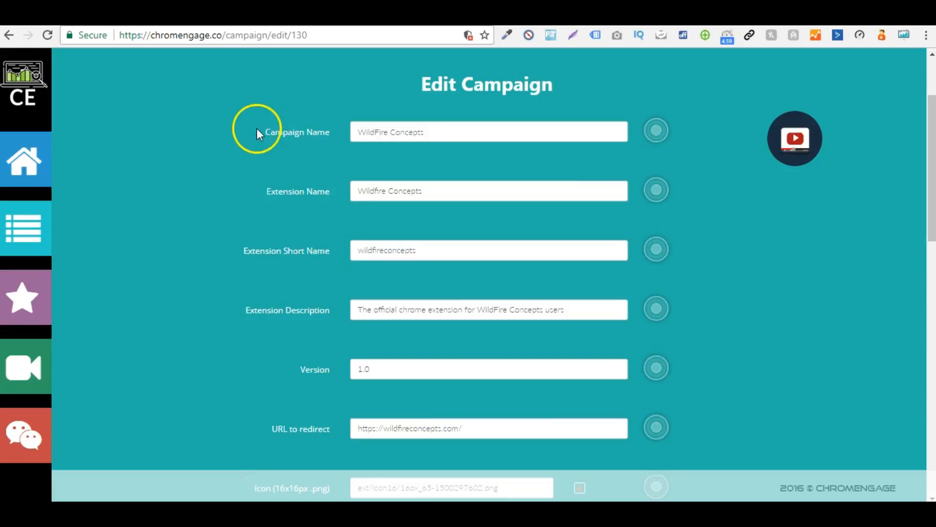
{"action": "left_click_drag", "start_coordinate": [260, 134], "coordinate": [344, 132]}
{"action": "left_click", "coordinate": [306, 202]}
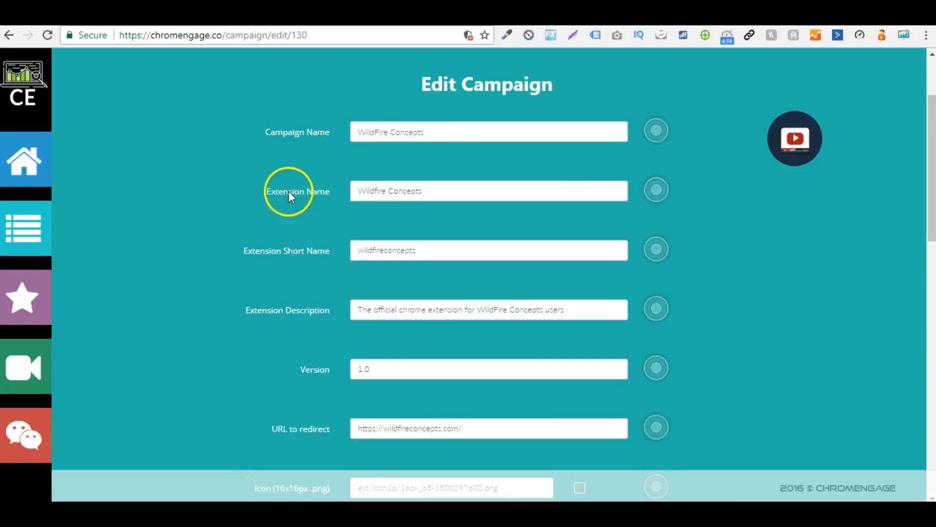
{"action": "left_click_drag", "start_coordinate": [248, 257], "coordinate": [317, 256]}
{"action": "left_click", "coordinate": [318, 257]}
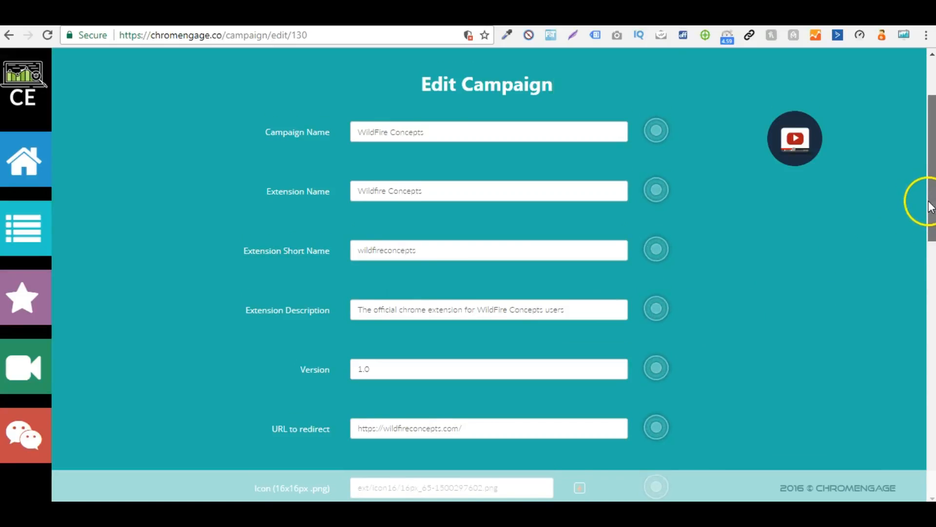
Step: Set the WildFire Concepts campaign's version to 2.0
{"action": "left_click_drag", "start_coordinate": [931, 205], "coordinate": [882, 236]}
{"action": "left_click_drag", "start_coordinate": [301, 279], "coordinate": [356, 280]}
{"action": "type", "text": "2"}
{"action": "left_click", "coordinate": [338, 308]}
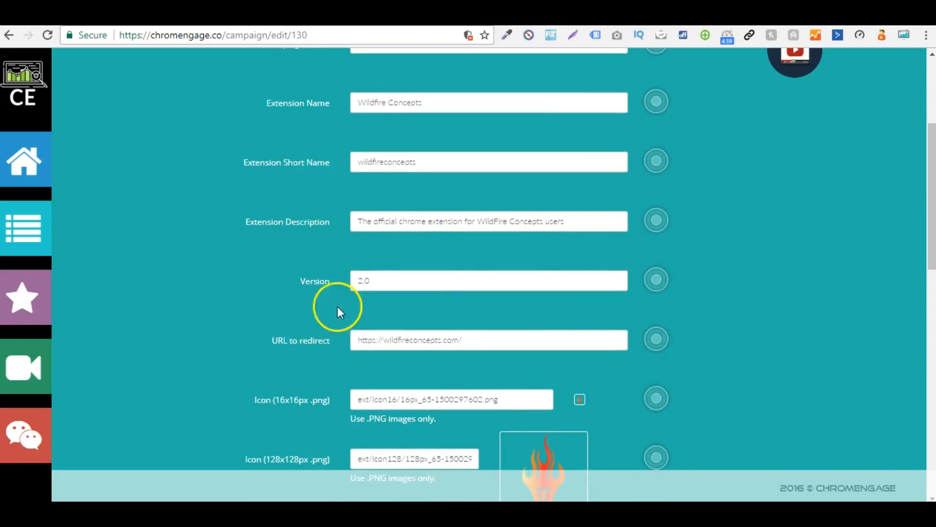
{"action": "double_click", "coordinate": [369, 281]}
{"action": "left_click", "coordinate": [830, 288]}
Step: Examine the campaign's redirect URL, icon files, Firebase legacy server key and Firebase sender ID fields
{"action": "left_click_drag", "start_coordinate": [932, 239], "coordinate": [933, 268]}
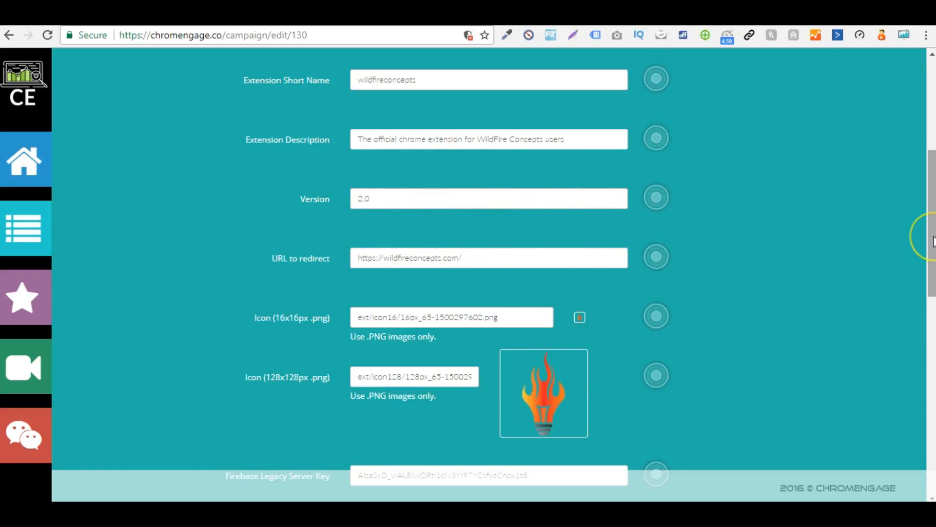
{"action": "scroll", "coordinate": [922, 261], "scroll_direction": "down", "scroll_amount": 2}
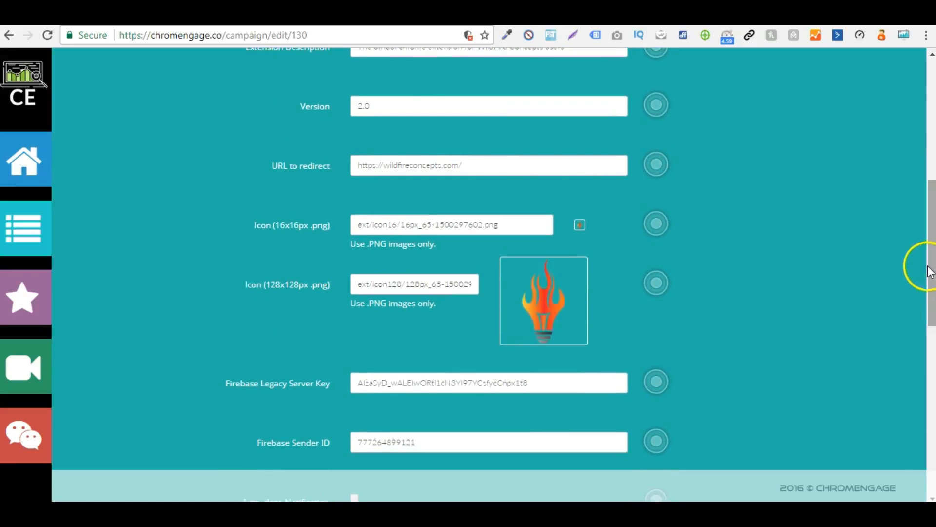
{"action": "left_click", "coordinate": [377, 166]}
{"action": "left_click_drag", "start_coordinate": [360, 166], "coordinate": [458, 164]}
{"action": "left_click", "coordinate": [227, 155]}
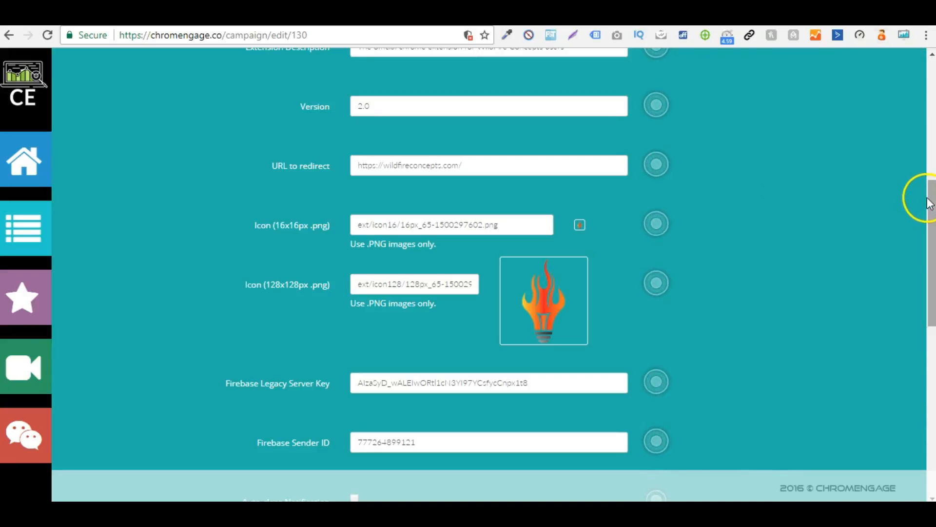
{"action": "left_click_drag", "start_coordinate": [926, 242], "coordinate": [926, 303]}
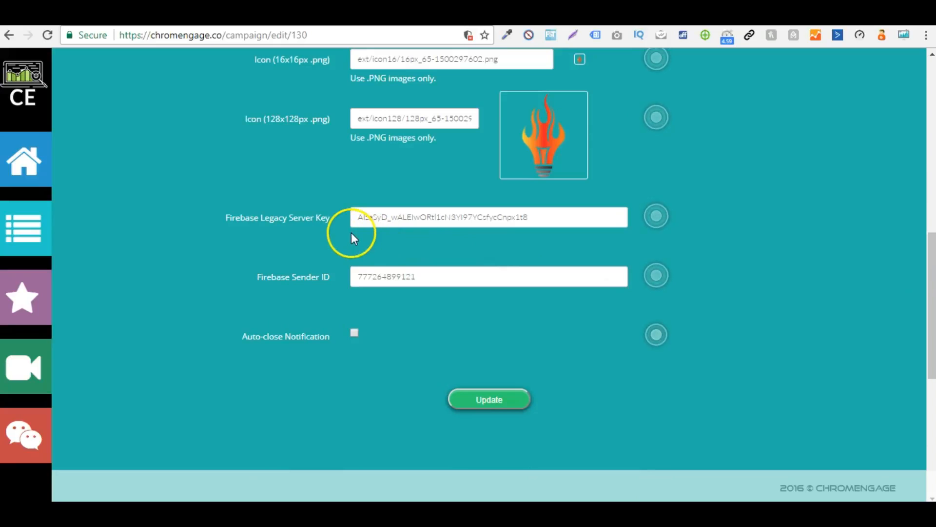
{"action": "left_click_drag", "start_coordinate": [225, 219], "coordinate": [311, 217]}
{"action": "left_click", "coordinate": [317, 218]}
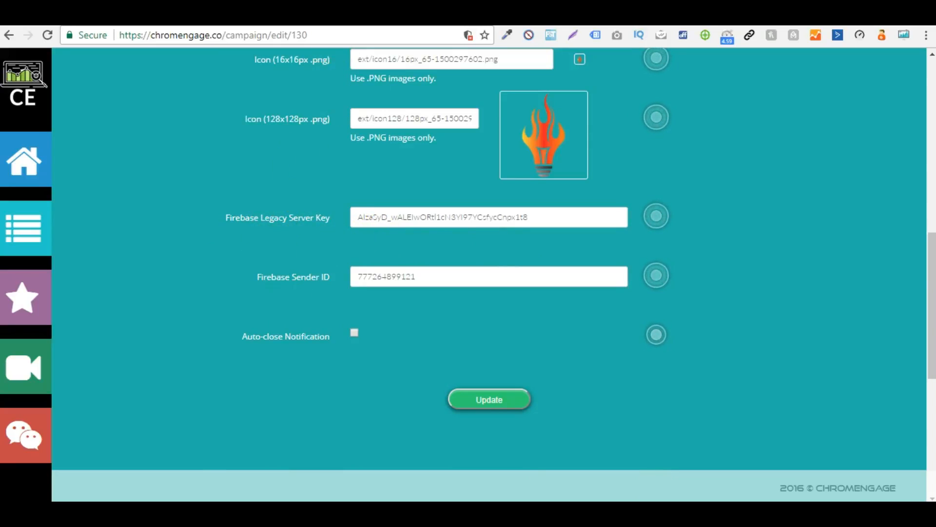
{"action": "left_click", "coordinate": [288, 15]}
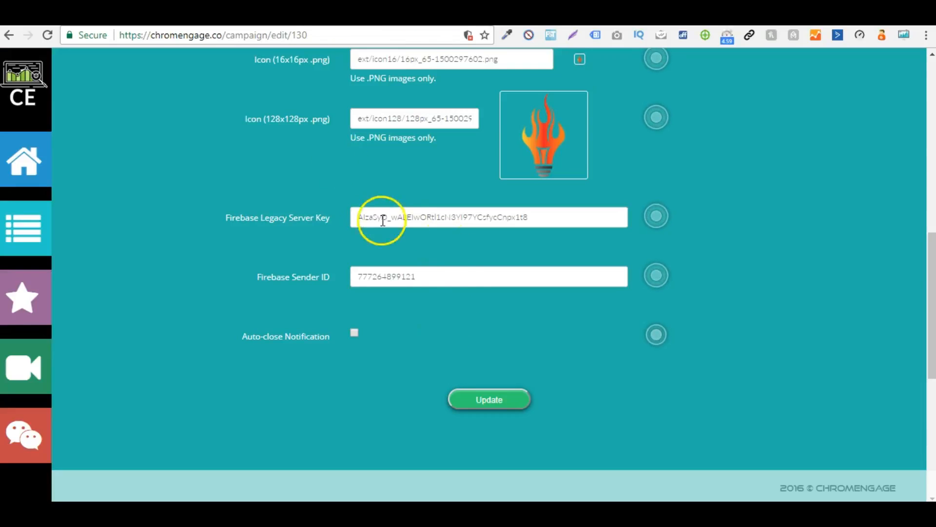
{"action": "left_click", "coordinate": [493, 274]}
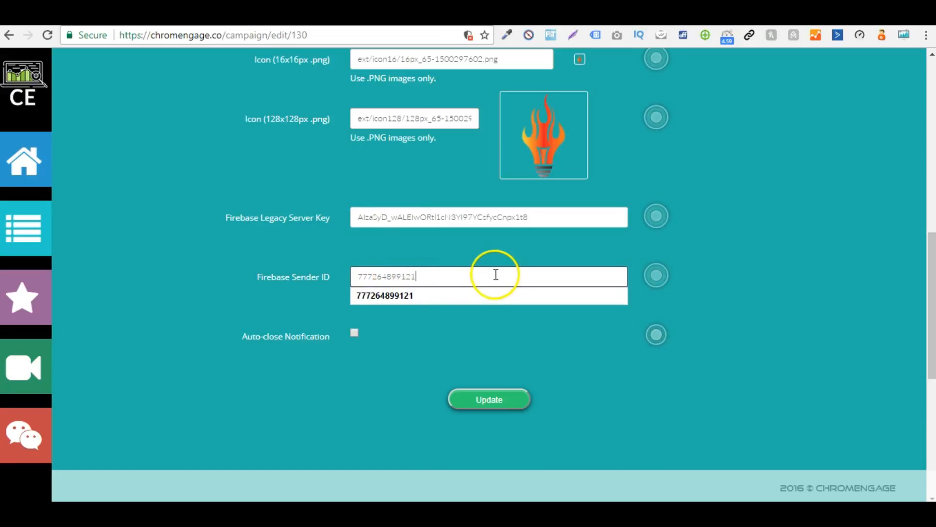
{"action": "left_click", "coordinate": [734, 264]}
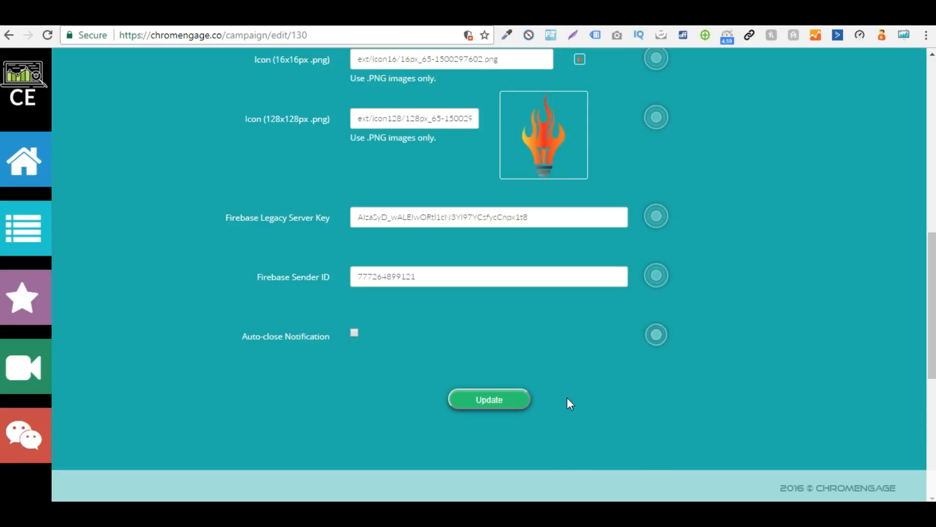
Step: Update the WildFire Concepts campaign with the edited details and return to the campaign list
{"action": "left_click", "coordinate": [480, 396]}
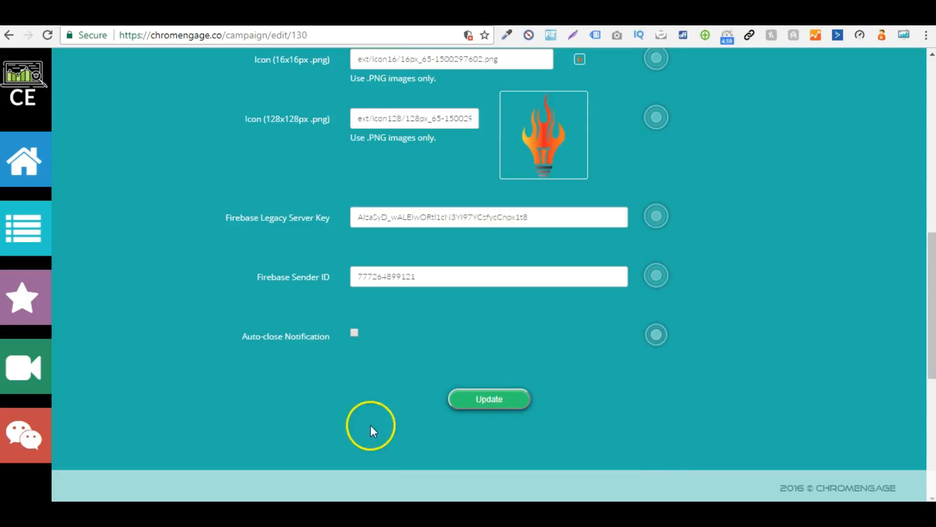
{"action": "left_click", "coordinate": [516, 399]}
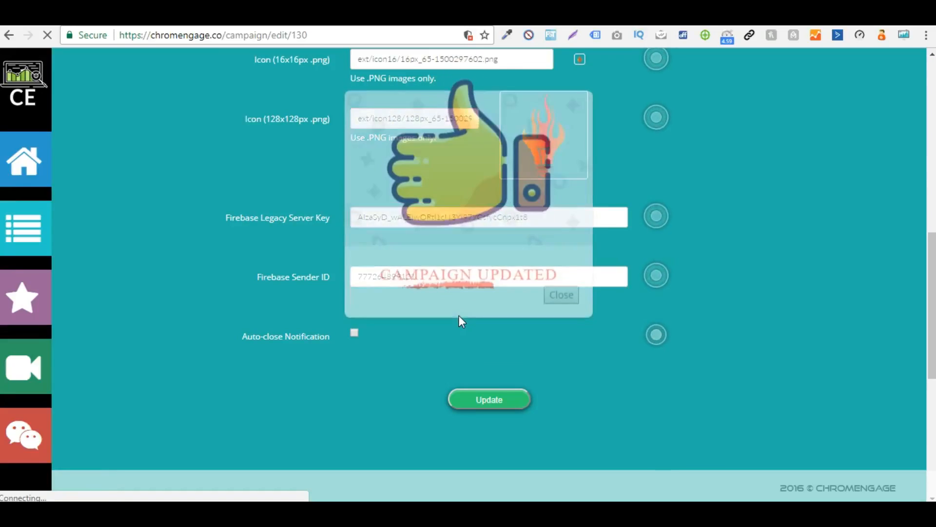
{"action": "left_click", "coordinate": [559, 297]}
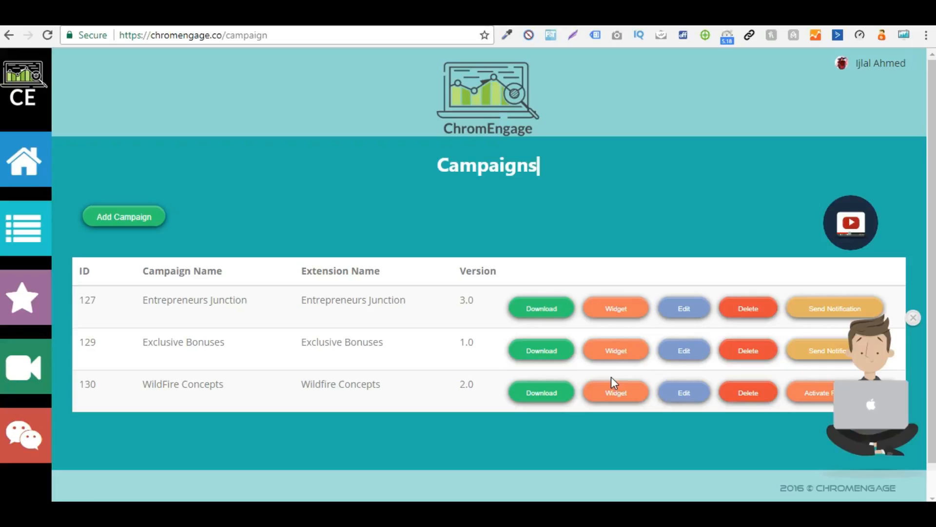
Step: Open the optin form settings of the WildFire Concepts campaign's widget
{"action": "left_click", "coordinate": [614, 393]}
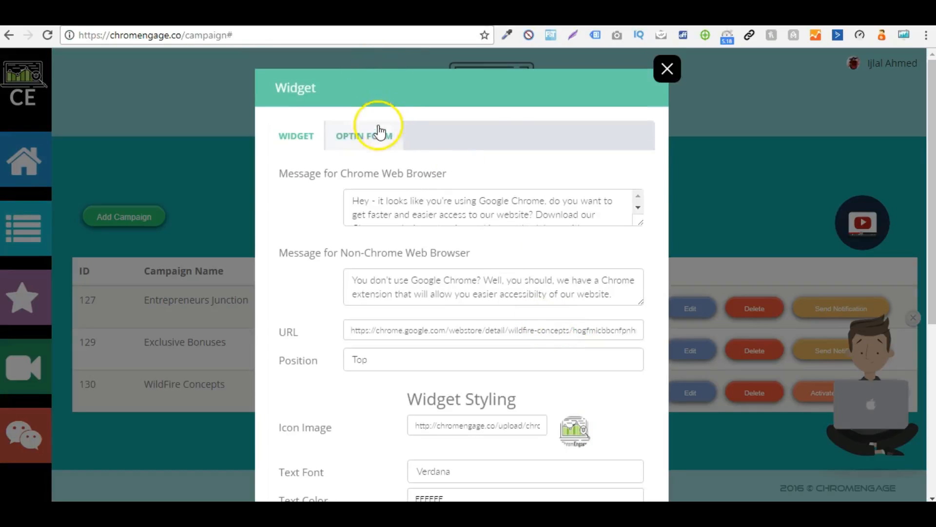
{"action": "left_click", "coordinate": [385, 128]}
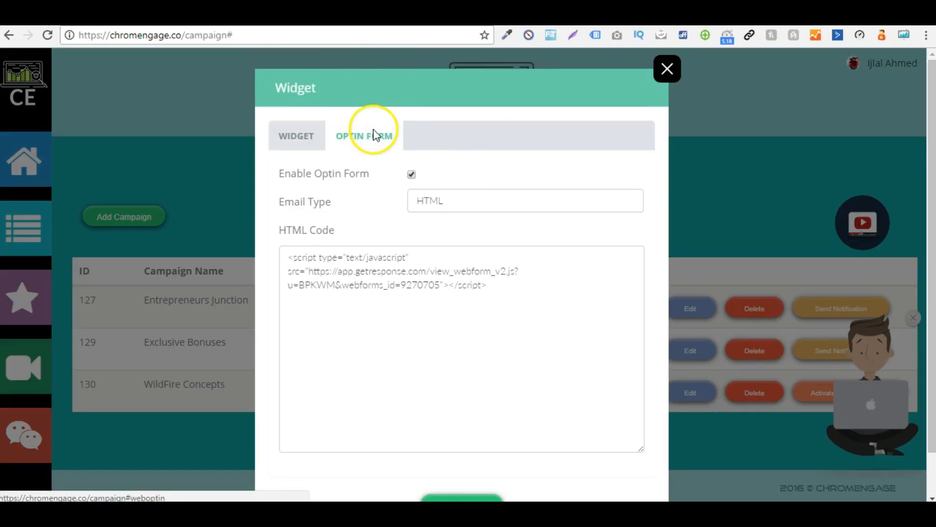
Step: Look through the optin form's email types, select AWeber and examine its form styling and preview
{"action": "left_click", "coordinate": [626, 205]}
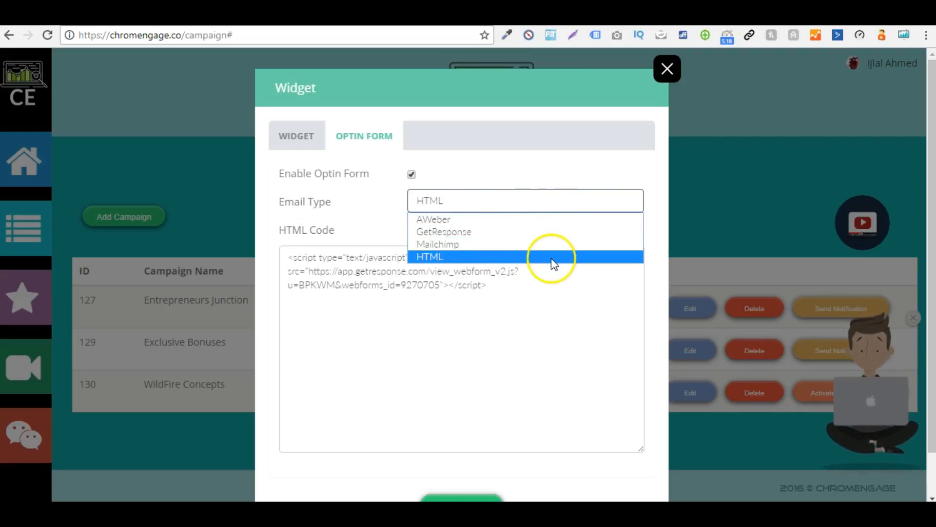
{"action": "left_click", "coordinate": [349, 218]}
{"action": "left_click", "coordinate": [504, 201]}
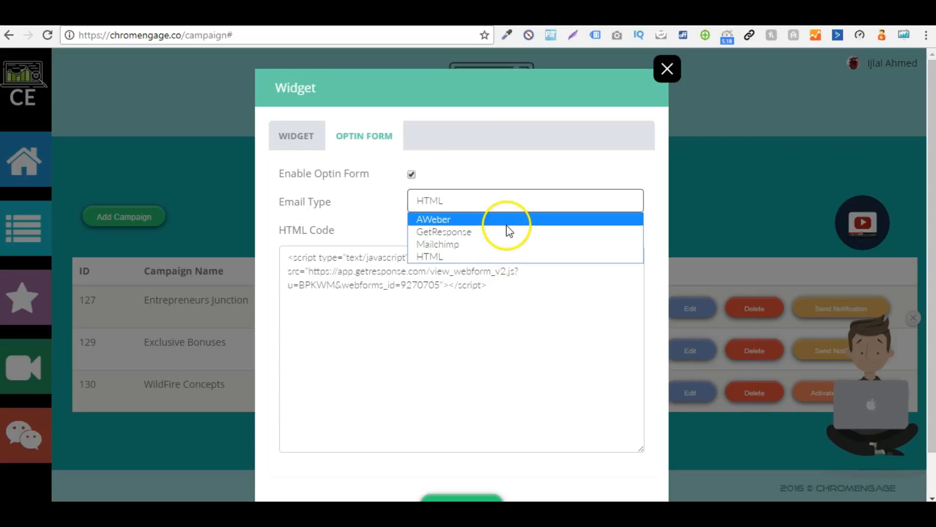
{"action": "left_click", "coordinate": [366, 209]}
{"action": "left_click", "coordinate": [448, 201]}
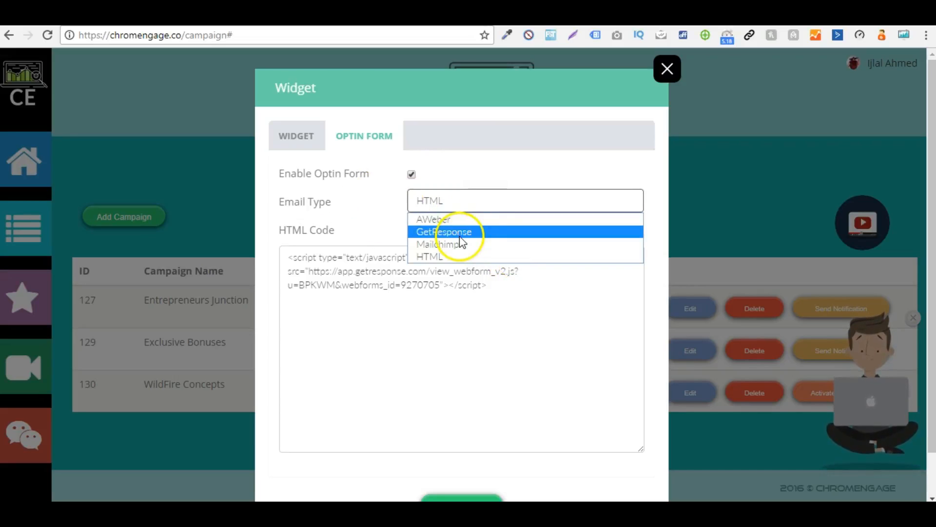
{"action": "left_click", "coordinate": [470, 218]}
{"action": "left_click_drag", "start_coordinate": [930, 119], "coordinate": [920, 335]}
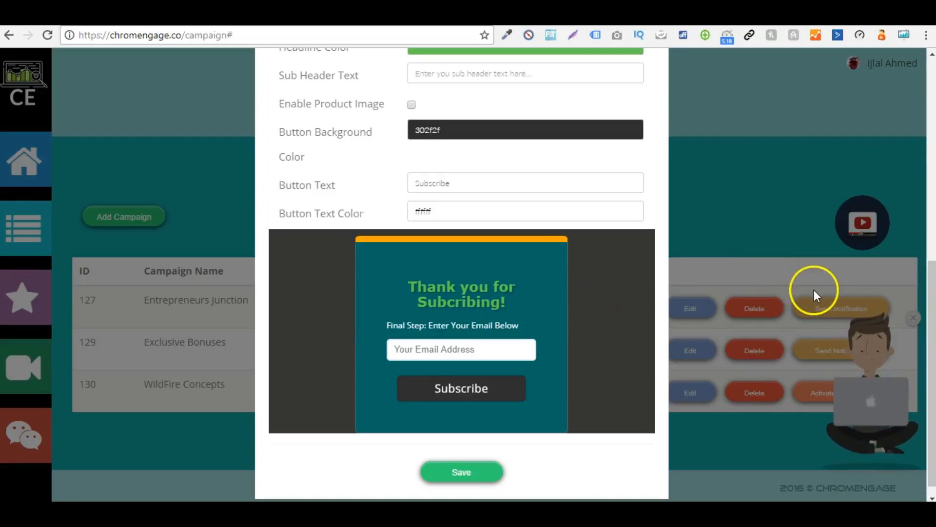
Step: Set the optin form's email type back to HTML
{"action": "left_click_drag", "start_coordinate": [931, 361], "coordinate": [931, 213]}
{"action": "scroll", "coordinate": [610, 230], "scroll_direction": "up", "scroll_amount": 2}
{"action": "left_click", "coordinate": [501, 188]}
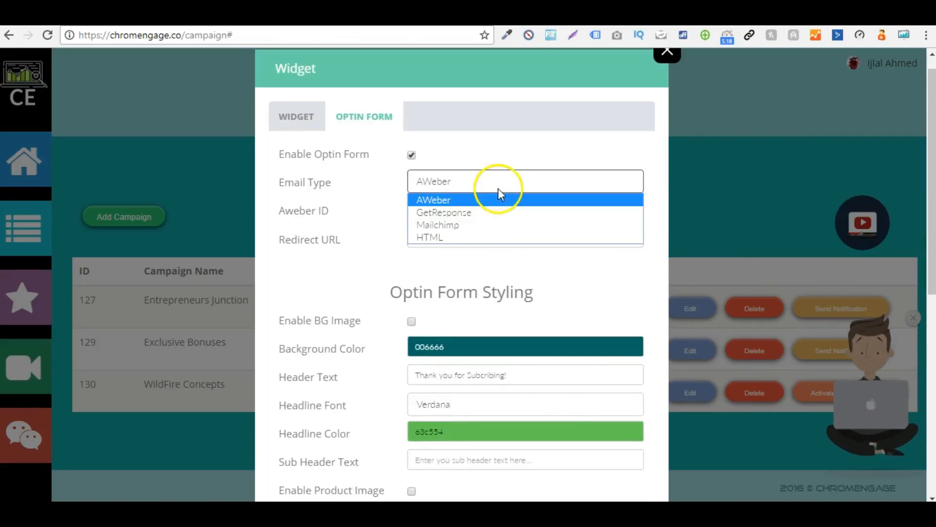
{"action": "left_click", "coordinate": [464, 241]}
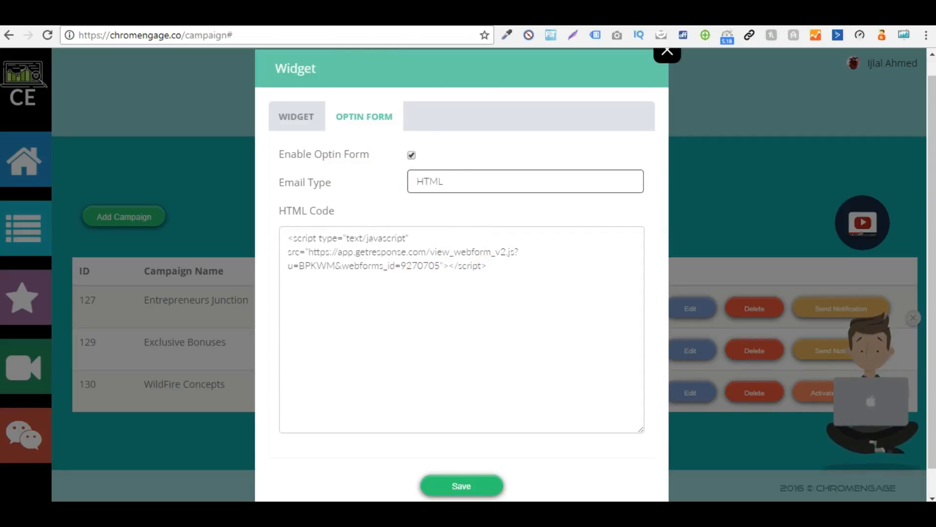
Step: Save and close the widget with its HTML optin form, and use the WildFire Concepts campaign's Activate option
{"action": "left_click", "coordinate": [480, 292]}
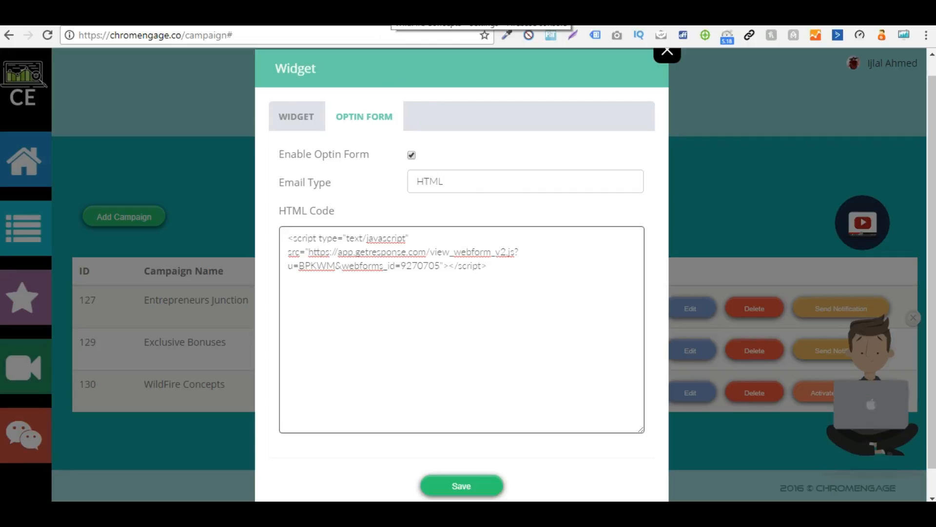
{"action": "left_click", "coordinate": [470, 482]}
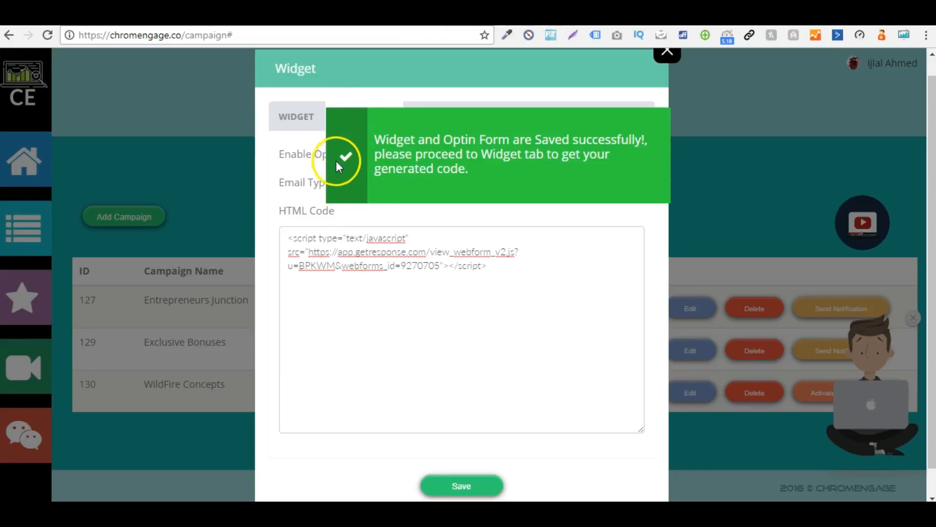
{"action": "left_click", "coordinate": [305, 125]}
{"action": "left_click", "coordinate": [672, 54]}
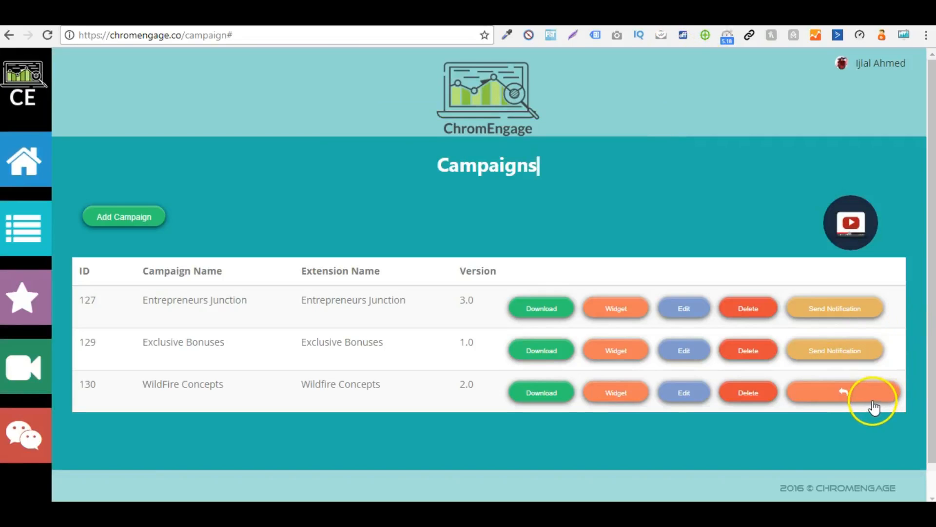
{"action": "left_click", "coordinate": [873, 401]}
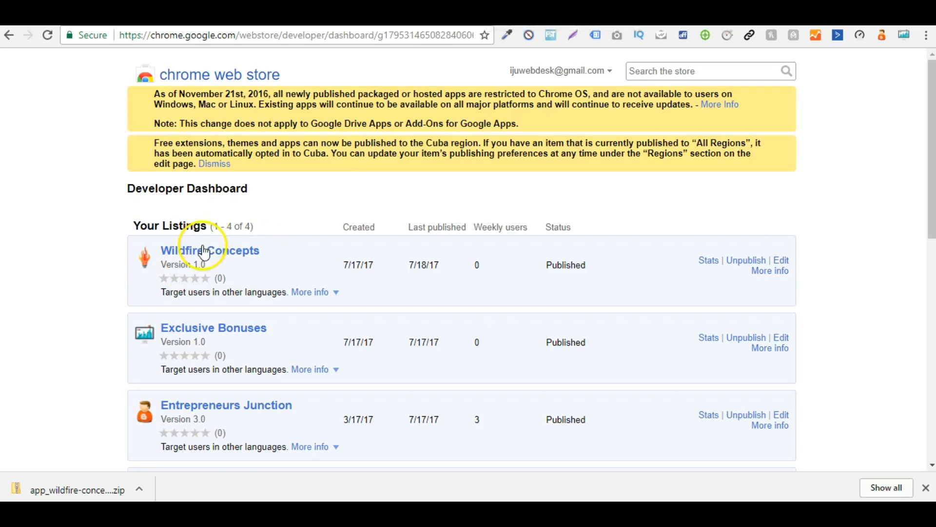
Step: View the Wildfire Concepts store page and its screenshots from the Chrome Web Store developer dashboard
{"action": "left_click", "coordinate": [204, 251]}
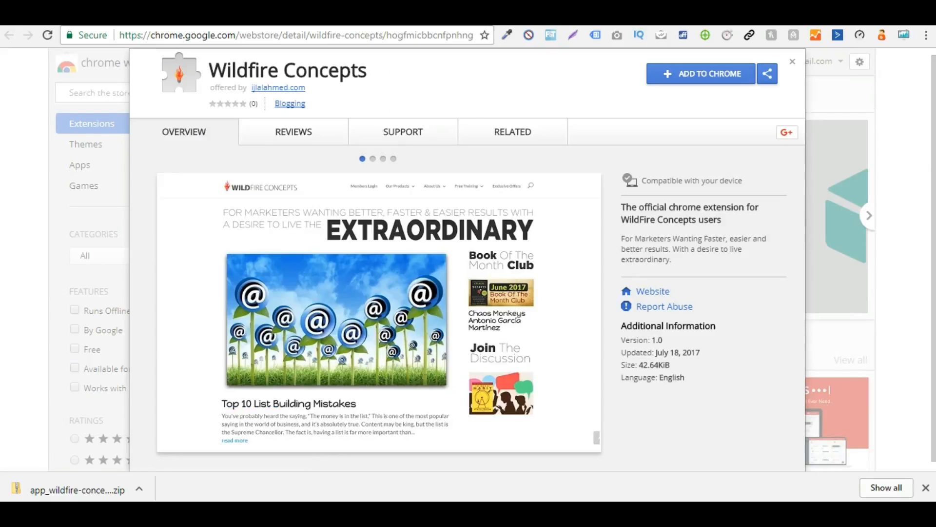
{"action": "left_click", "coordinate": [383, 159]}
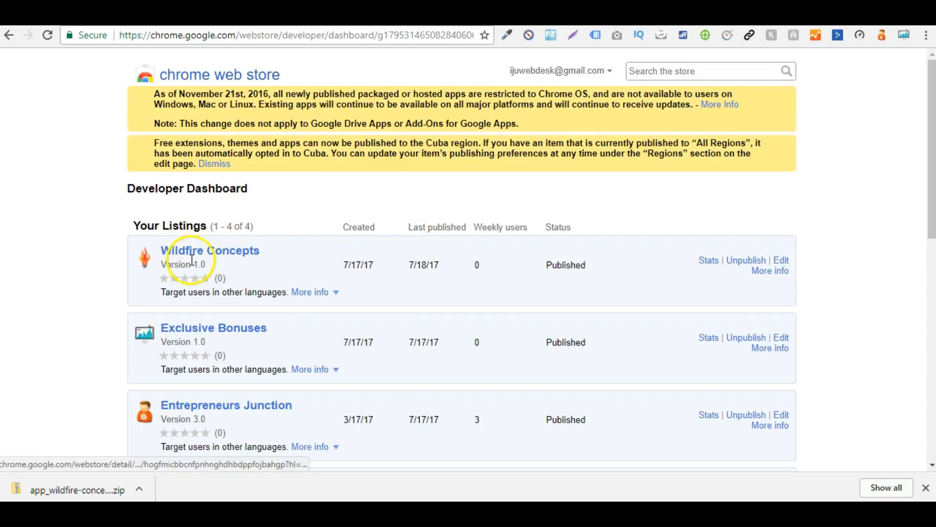
Step: Open the Wildfire Concepts listing for editing in the Chrome Web Store developer dashboard and start a package update
{"action": "double_click", "coordinate": [198, 264]}
{"action": "left_click", "coordinate": [782, 262]}
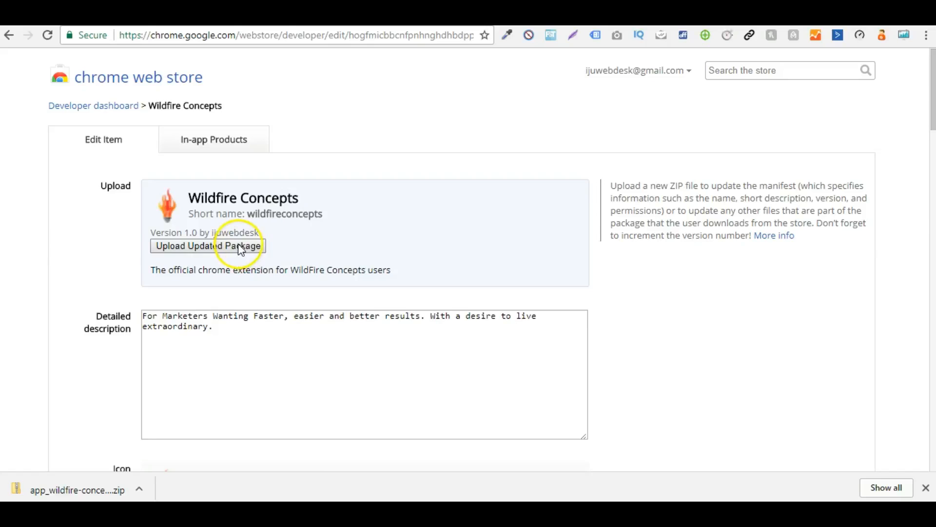
{"action": "left_click", "coordinate": [241, 248]}
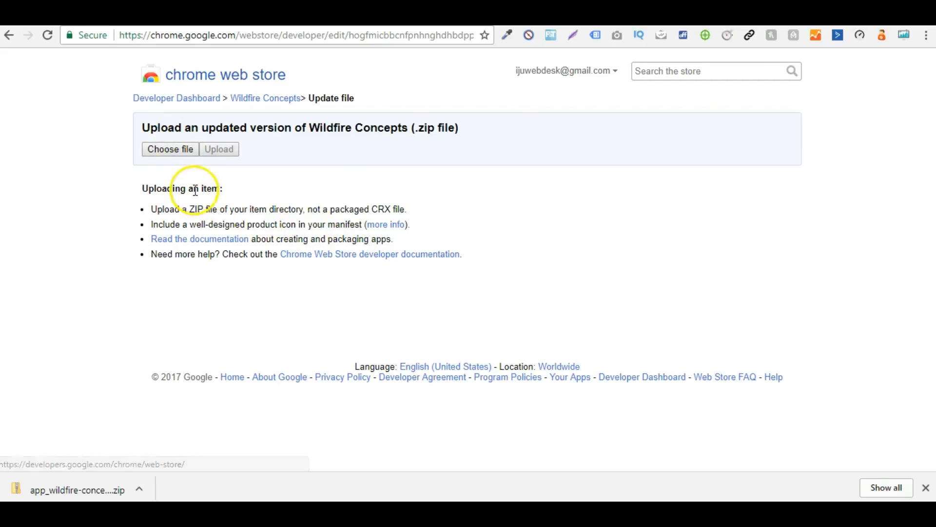
Step: Choose app_wildfire-concepts_v2.0.zip from the Downloads folder and upload it as the updated Wildfire Concepts package
{"action": "left_click", "coordinate": [189, 154]}
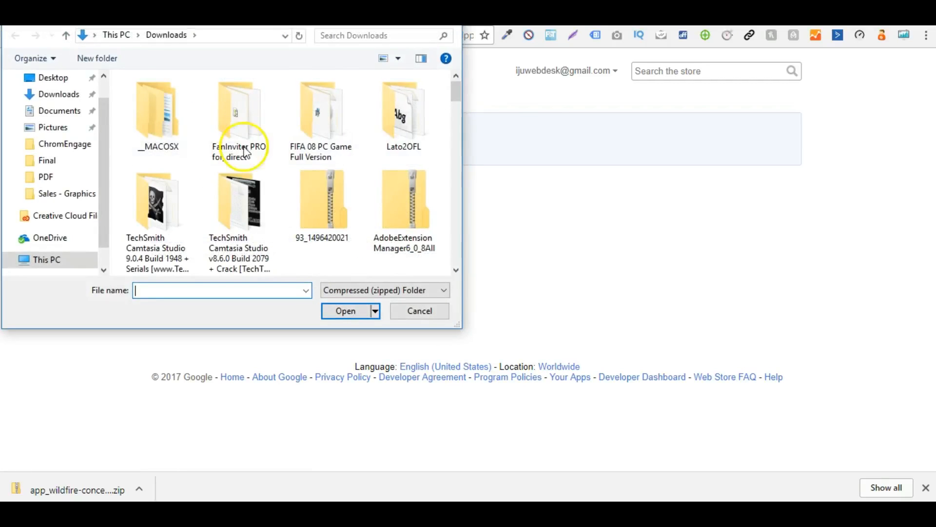
{"action": "left_click", "coordinate": [342, 222]}
{"action": "left_click", "coordinate": [244, 289]}
{"action": "type", "text": "a"}
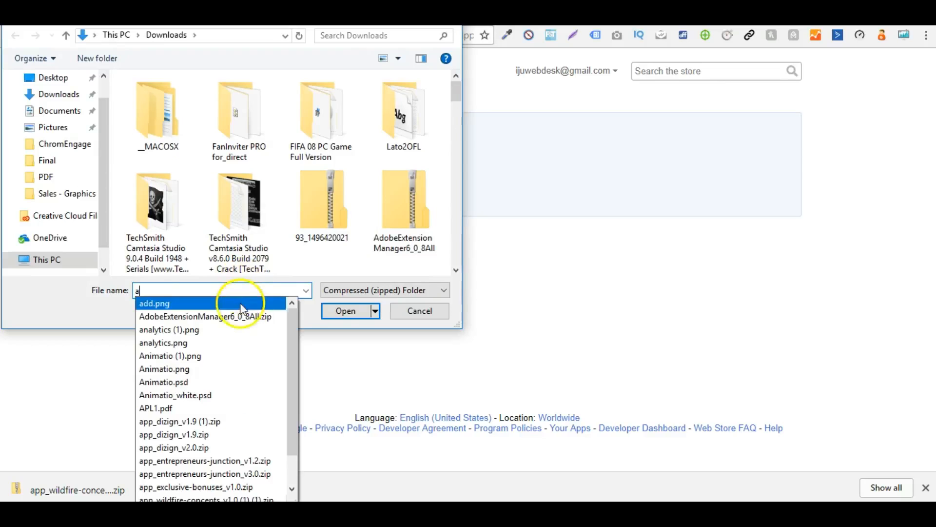
{"action": "left_click_drag", "start_coordinate": [291, 441], "coordinate": [293, 478]}
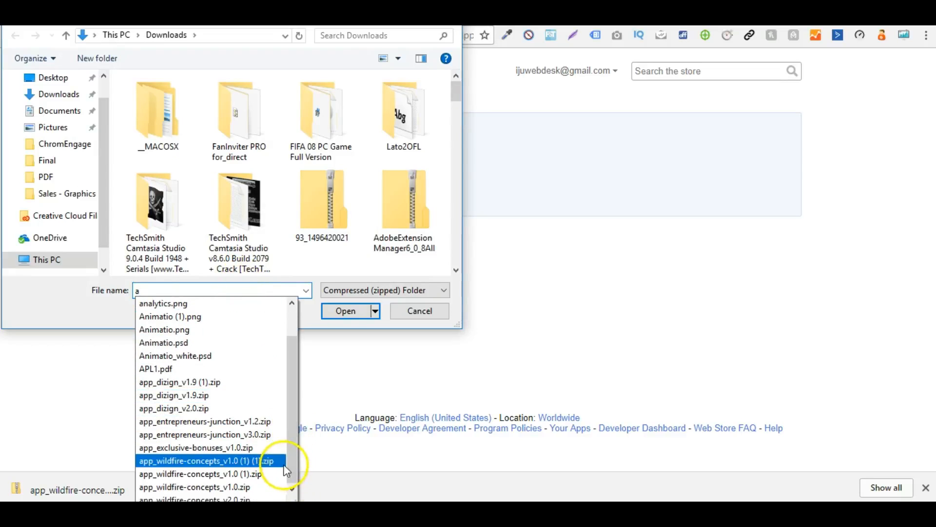
{"action": "left_click", "coordinate": [209, 498]}
{"action": "left_click", "coordinate": [341, 312]}
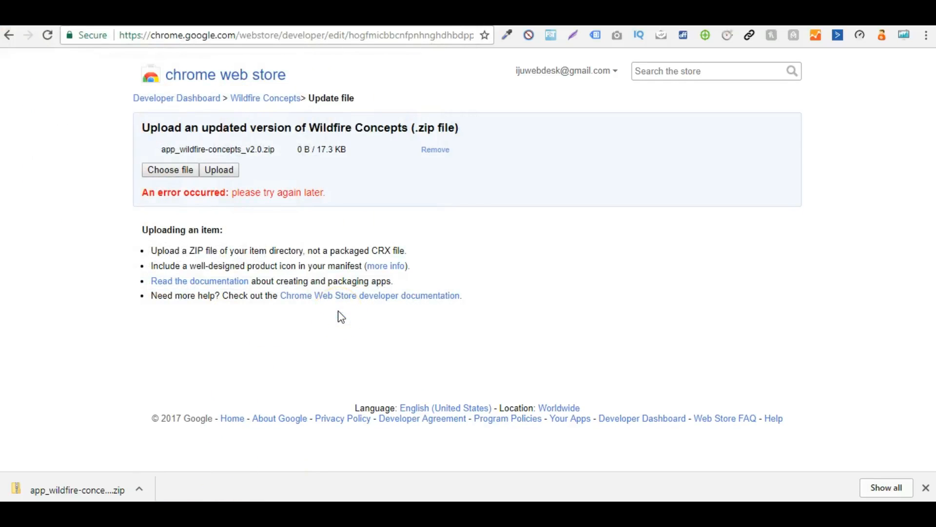
{"action": "left_click", "coordinate": [229, 170]}
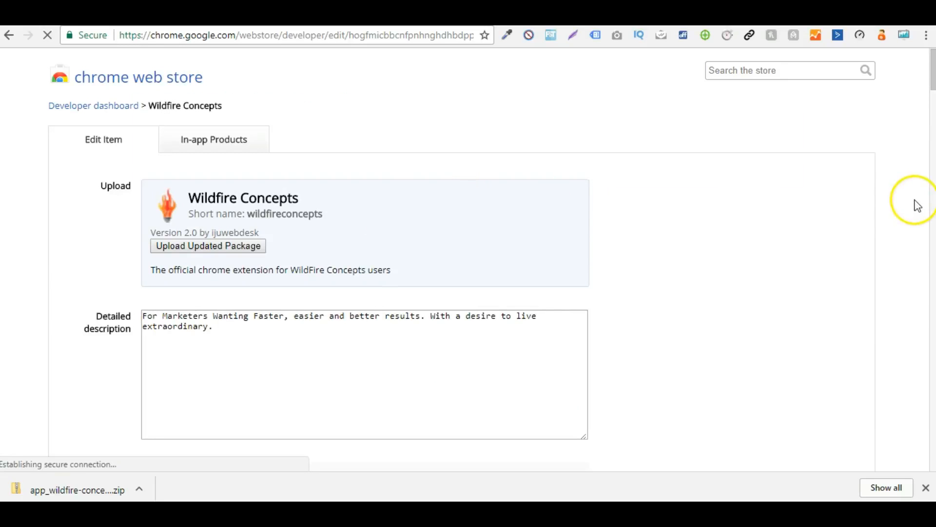
Step: Review the listing's description, icon, screenshots and promotional images, and preview the promotional tiles
{"action": "left_click_drag", "start_coordinate": [932, 80], "coordinate": [924, 153]}
{"action": "left_click", "coordinate": [472, 385]}
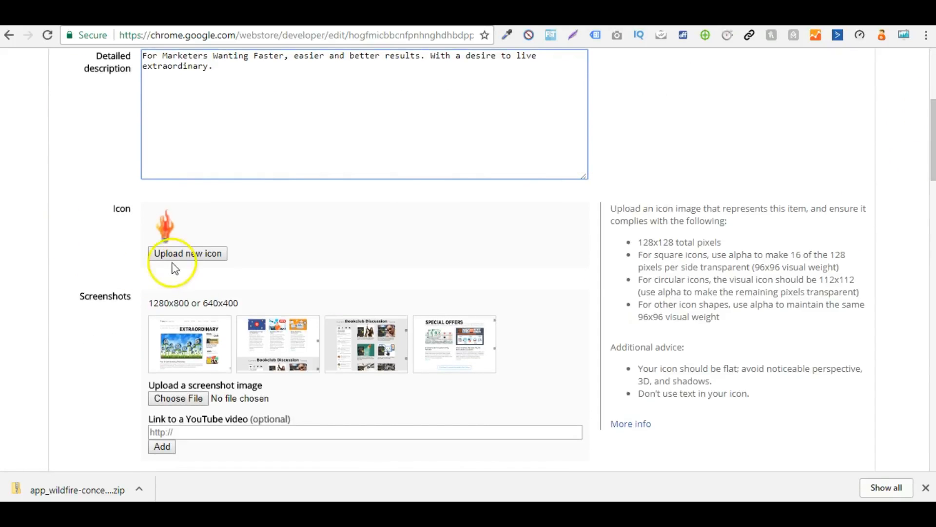
{"action": "left_click_drag", "start_coordinate": [932, 117], "coordinate": [934, 148]}
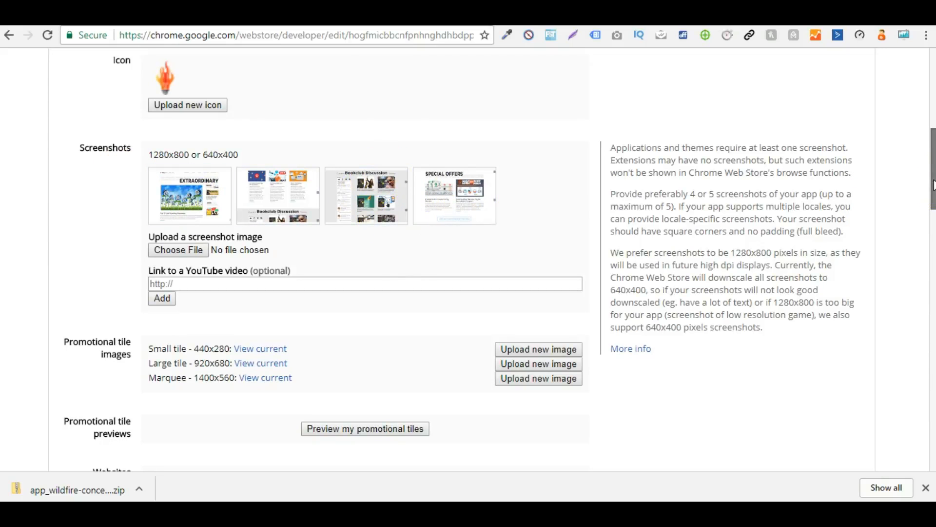
{"action": "left_click_drag", "start_coordinate": [934, 186], "coordinate": [921, 203]}
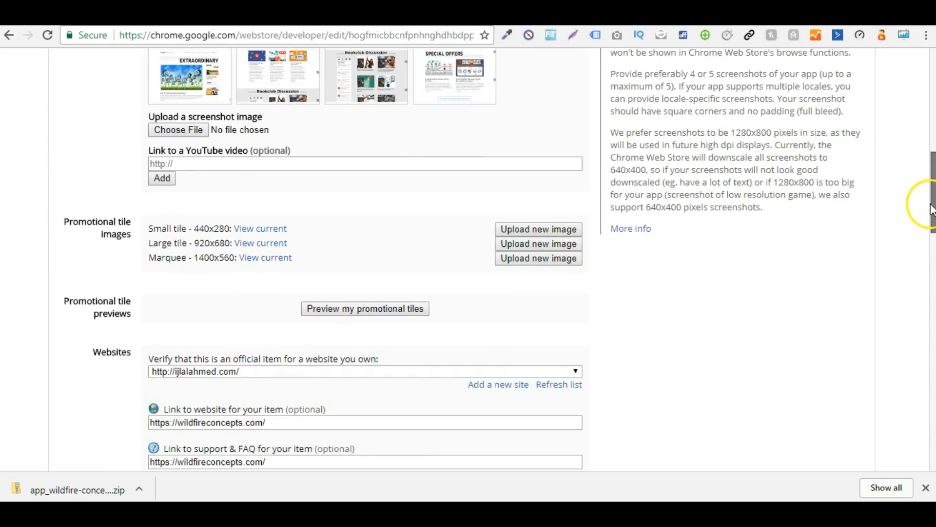
{"action": "left_click", "coordinate": [415, 315]}
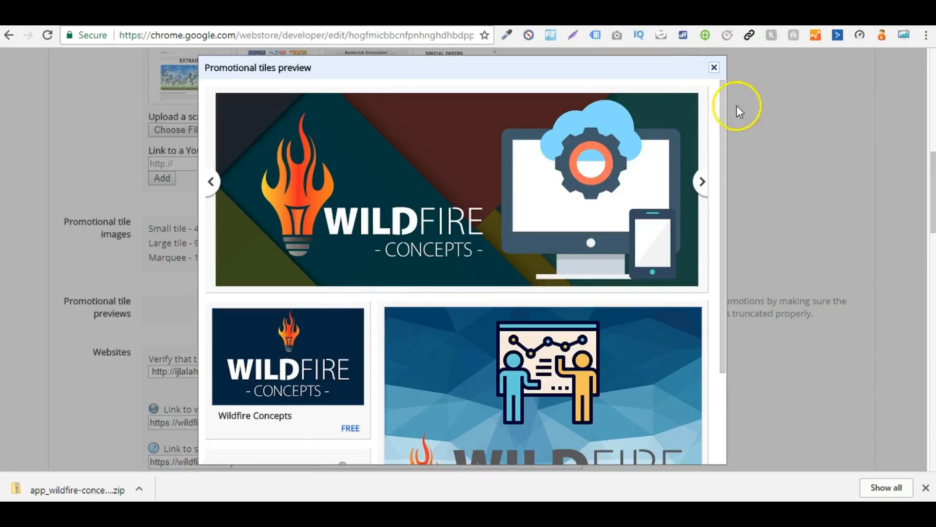
{"action": "left_click", "coordinate": [714, 68]}
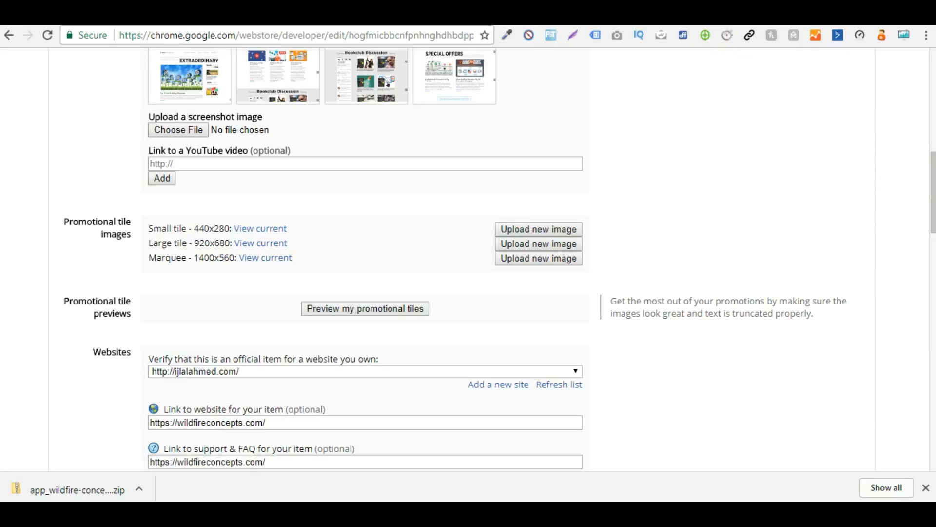
Step: Publish the Wildfire Concepts listing changes with public visibility, confirm the publication and dismiss the downloads bar
{"action": "left_click_drag", "start_coordinate": [930, 167], "coordinate": [904, 440]}
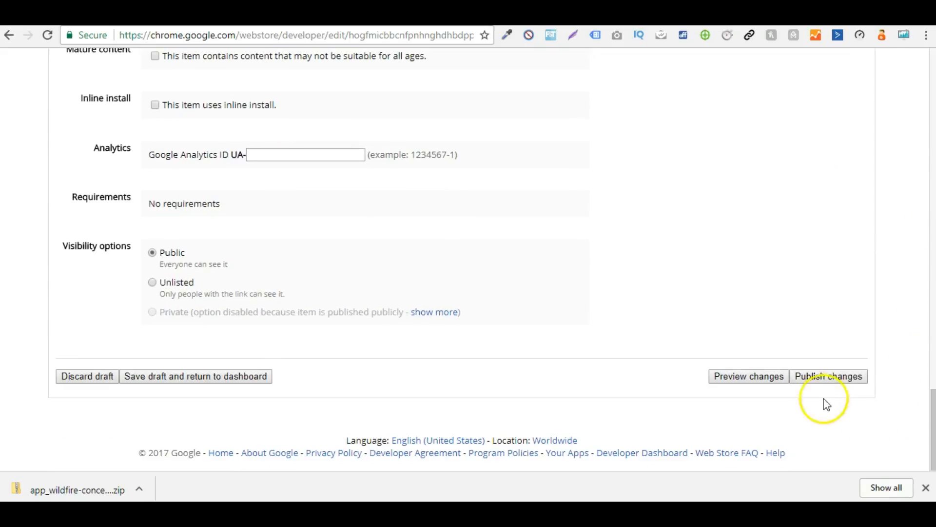
{"action": "left_click", "coordinate": [820, 382]}
{"action": "left_click", "coordinate": [536, 292]}
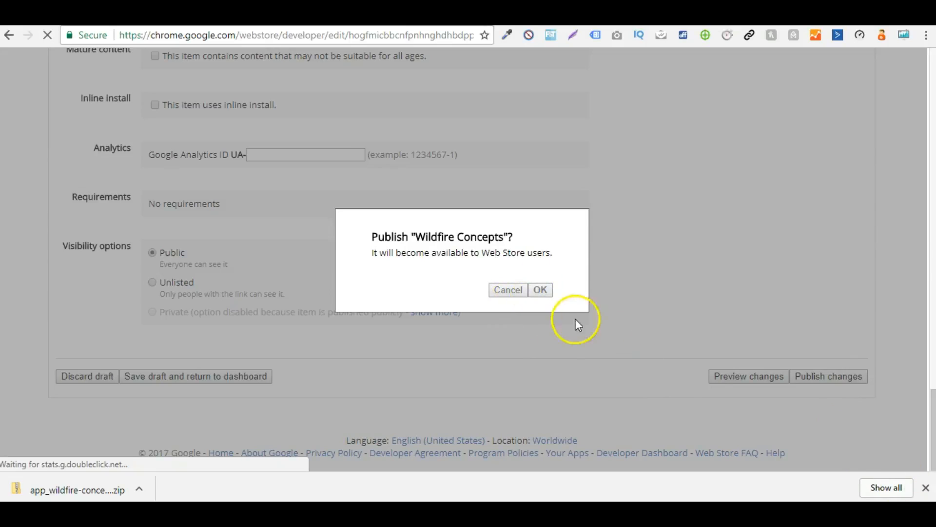
{"action": "left_click", "coordinate": [927, 489]}
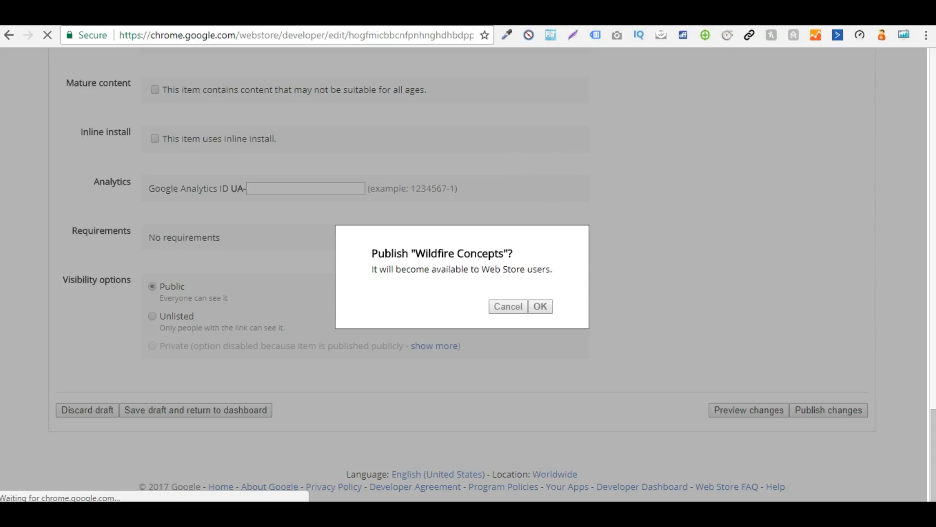
Step: Search Google for Wildfire Concepts in a new browser tab
{"action": "key", "text": "ctrl+t"}
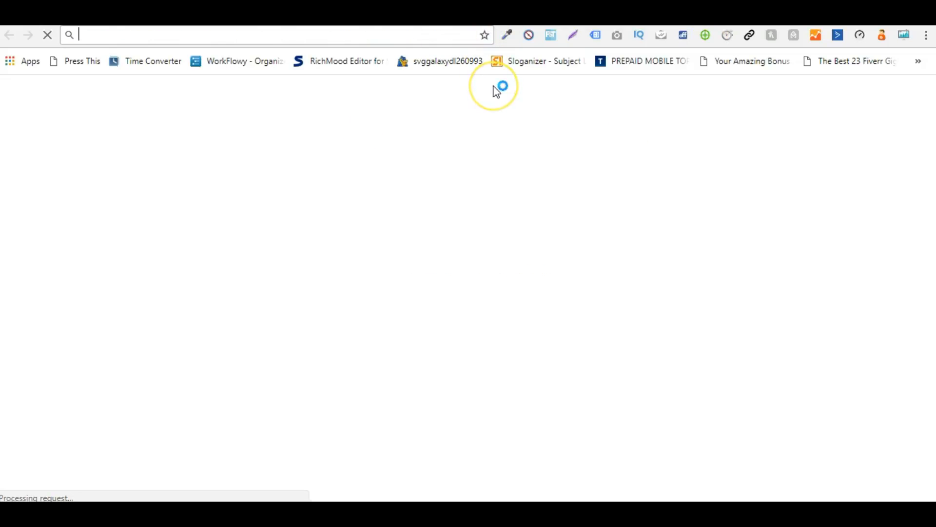
{"action": "type", "text": "Wildfireconcepts.com"}
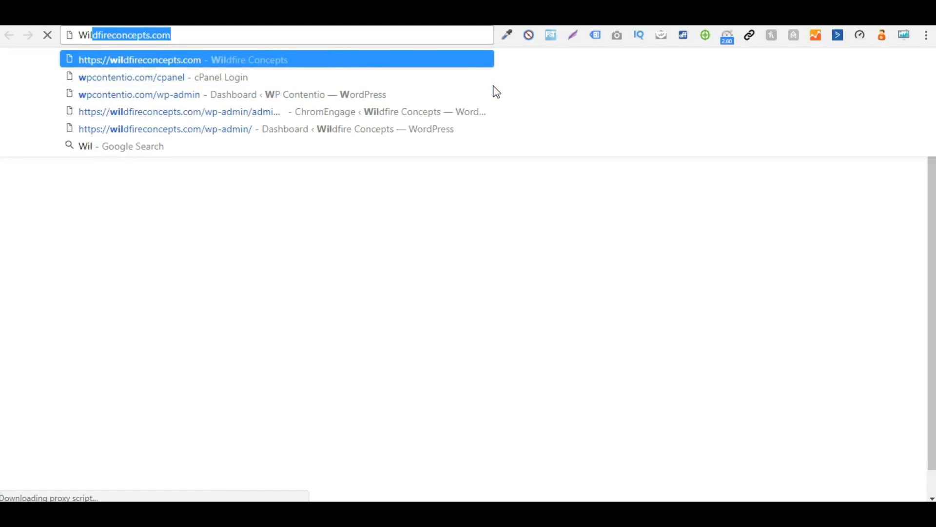
{"action": "key", "text": "Down"}
{"action": "key", "text": "Down"}
{"action": "key", "text": "Down"}
{"action": "key", "text": "Down"}
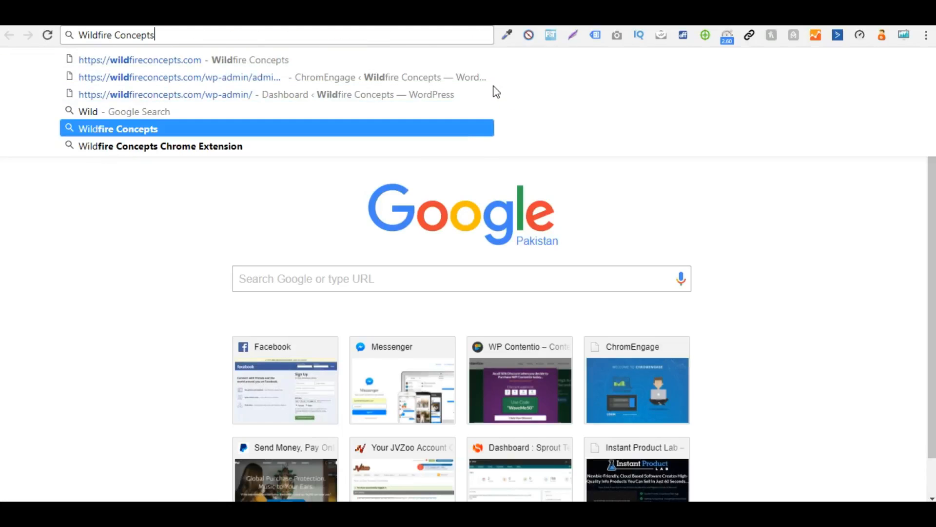
{"action": "key", "text": "Return"}
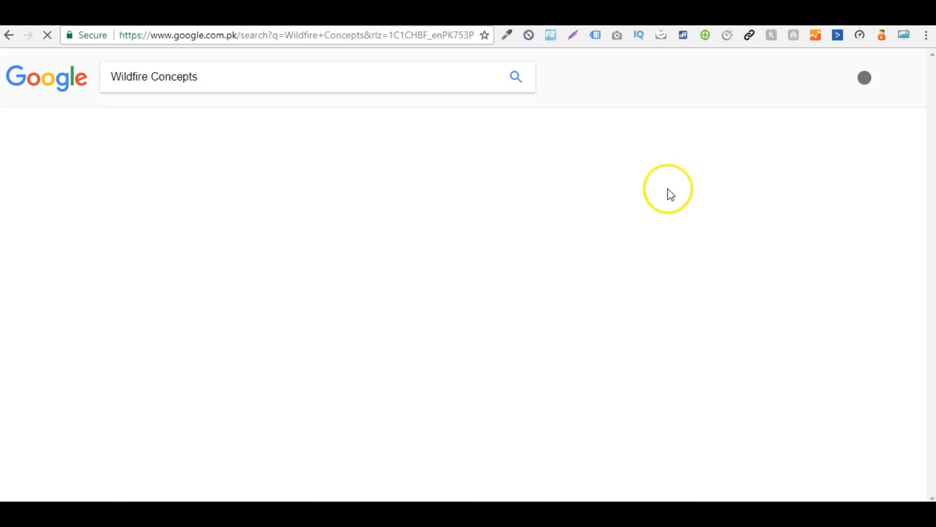
Step: Examine the search results for the Wildfire Concepts Chrome Web Store entry, its ranking and its publication age
{"action": "scroll", "coordinate": [738, 291], "scroll_direction": "down", "scroll_amount": 7}
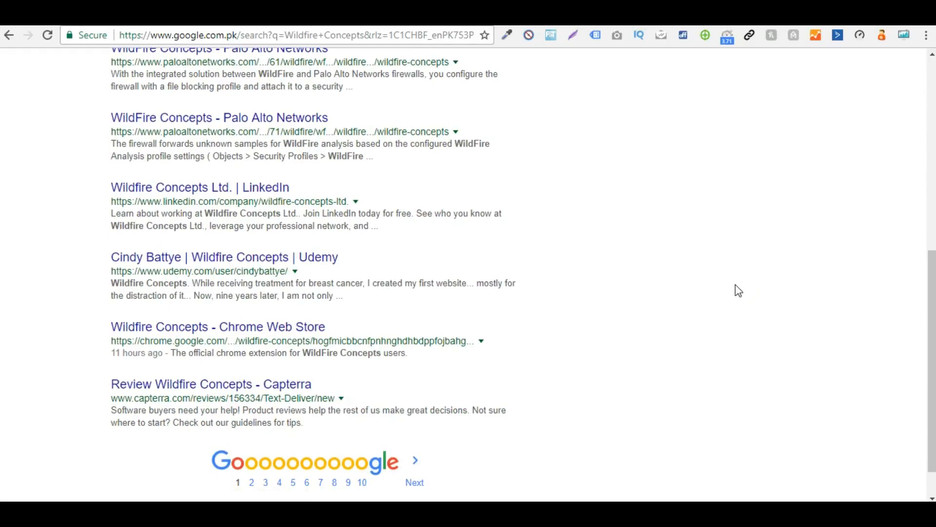
{"action": "scroll", "coordinate": [737, 291], "scroll_direction": "up", "scroll_amount": 1}
{"action": "left_click", "coordinate": [217, 429]}
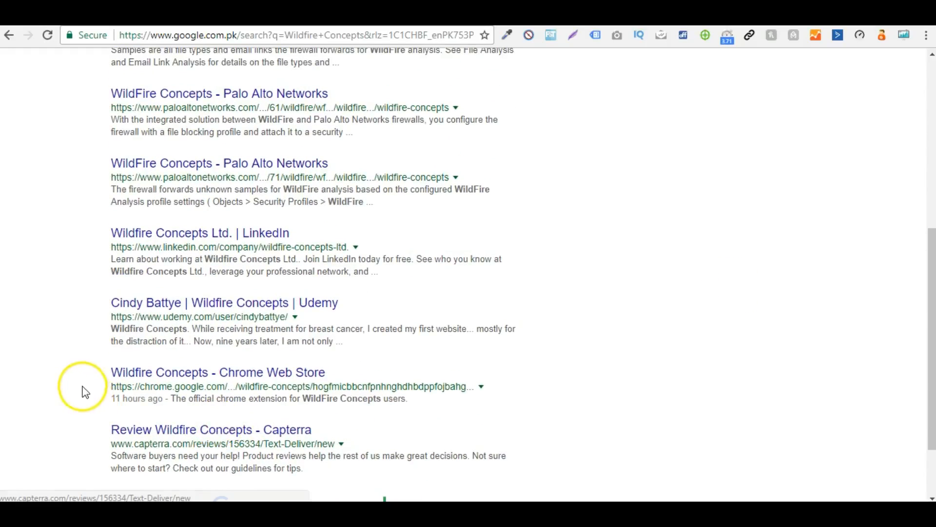
{"action": "left_click_drag", "start_coordinate": [112, 372], "coordinate": [373, 379]}
{"action": "left_click", "coordinate": [373, 380]}
{"action": "left_click_drag", "start_coordinate": [101, 376], "coordinate": [355, 366]}
{"action": "left_click", "coordinate": [355, 366]}
{"action": "scroll", "coordinate": [138, 410], "scroll_direction": "down", "scroll_amount": 2}
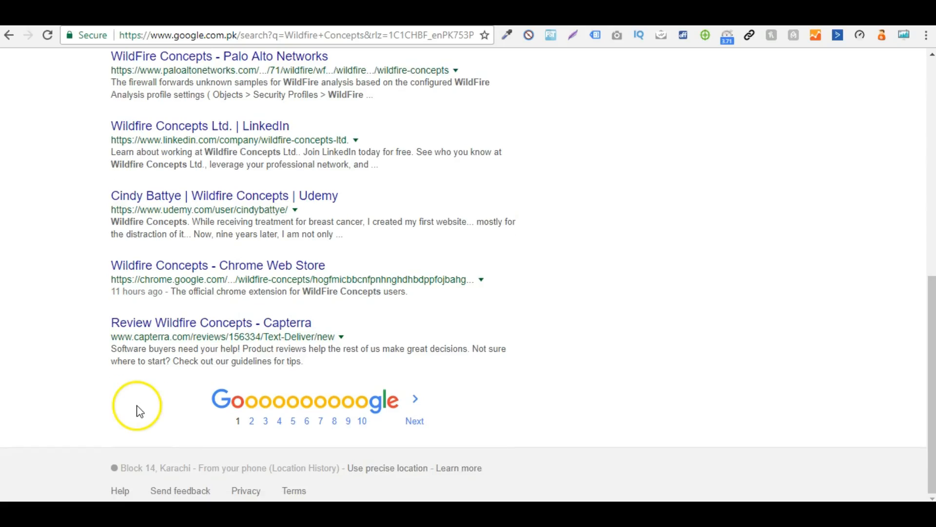
{"action": "scroll", "coordinate": [54, 310], "scroll_direction": "up", "scroll_amount": 10}
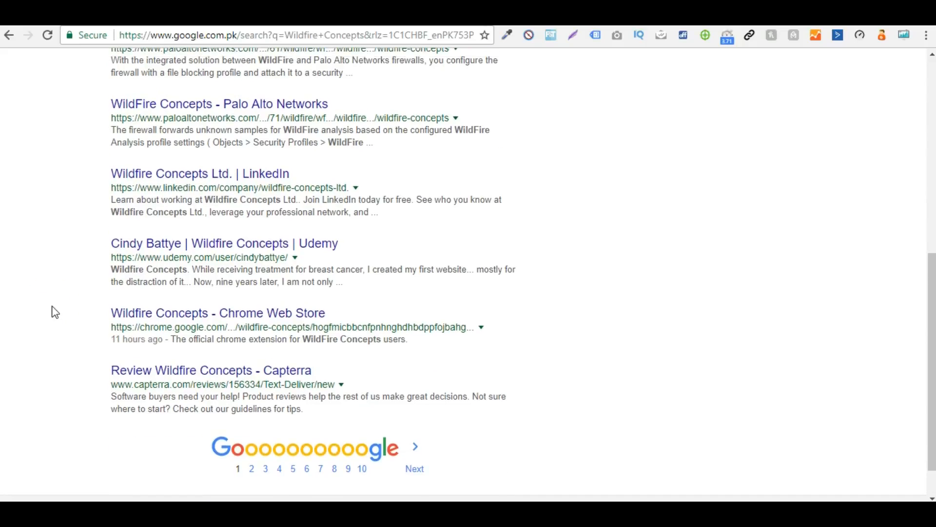
{"action": "scroll", "coordinate": [54, 312], "scroll_direction": "down", "scroll_amount": 10}
{"action": "left_click_drag", "start_coordinate": [111, 291], "coordinate": [167, 292]}
{"action": "left_click", "coordinate": [161, 292]}
{"action": "left_click", "coordinate": [166, 292]}
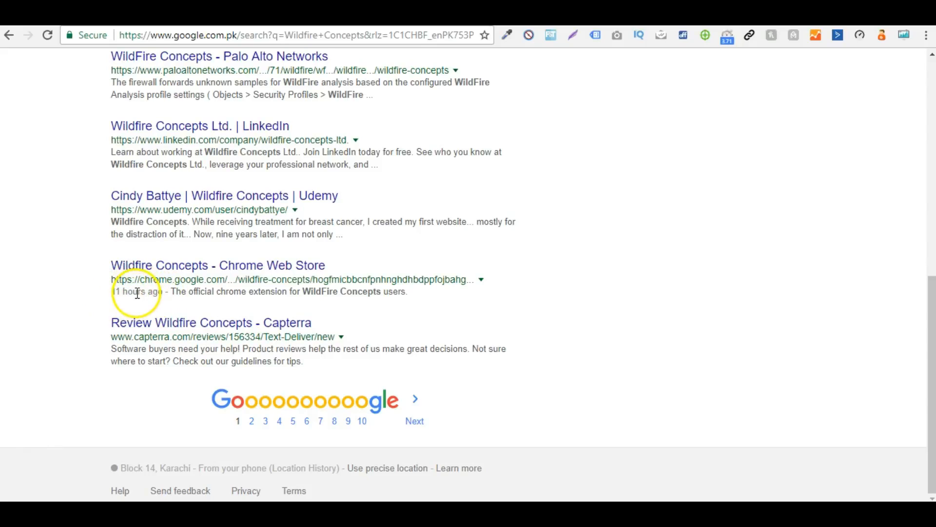
{"action": "scroll", "coordinate": [304, 291], "scroll_direction": "up", "scroll_amount": 10}
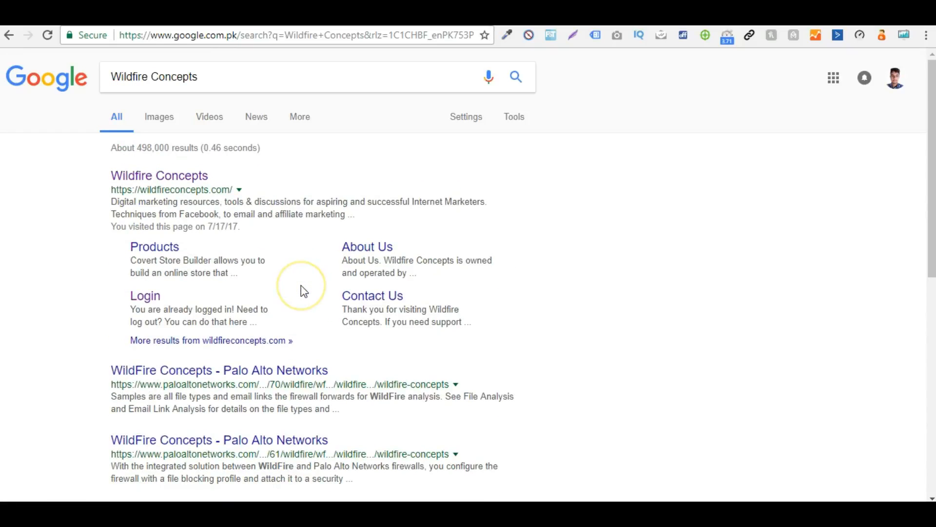
{"action": "left_click_drag", "start_coordinate": [929, 120], "coordinate": [873, 303]}
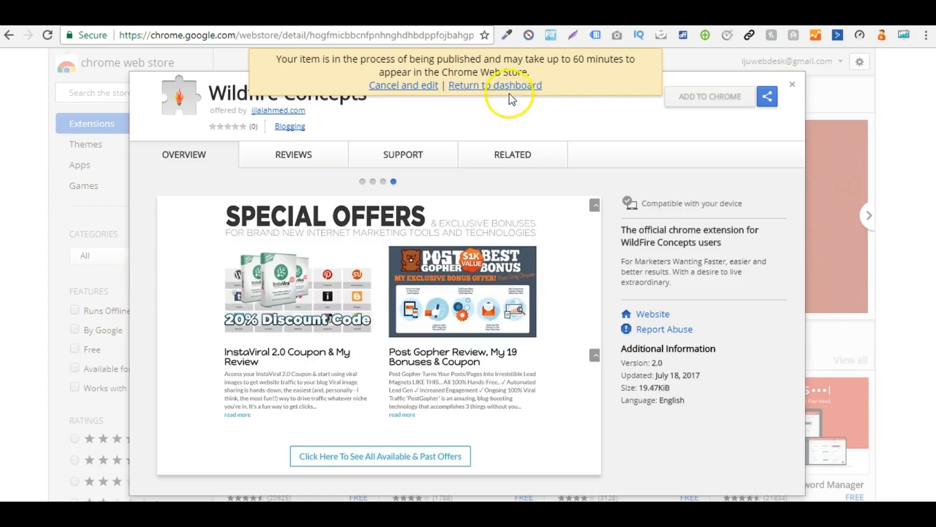
Step: Return to the developer dashboard, open the Wildfire Concepts store page and add the extension to Chrome
{"action": "left_click", "coordinate": [510, 86]}
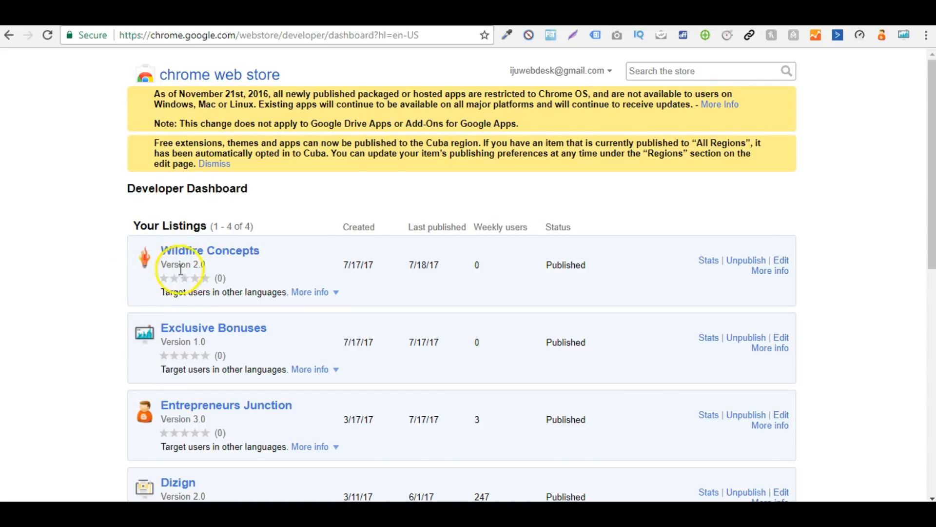
{"action": "left_click", "coordinate": [210, 250]}
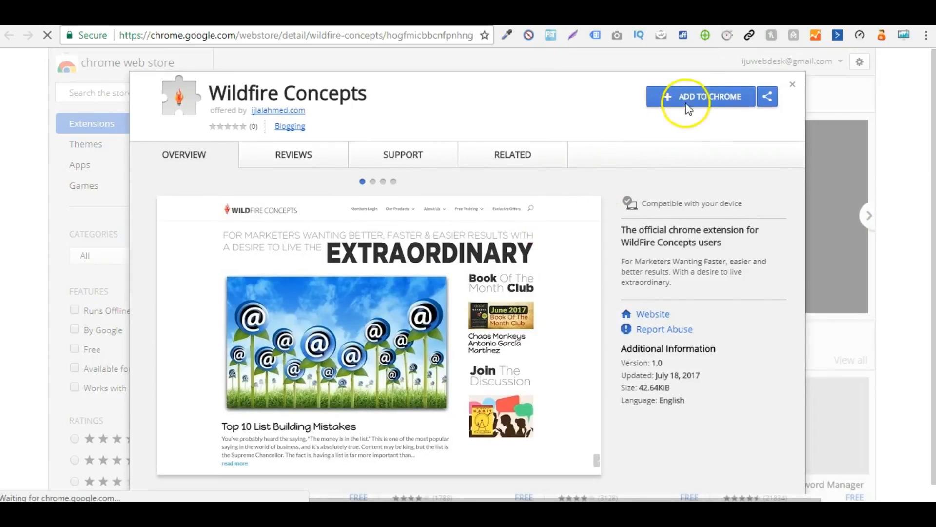
{"action": "left_click", "coordinate": [695, 103]}
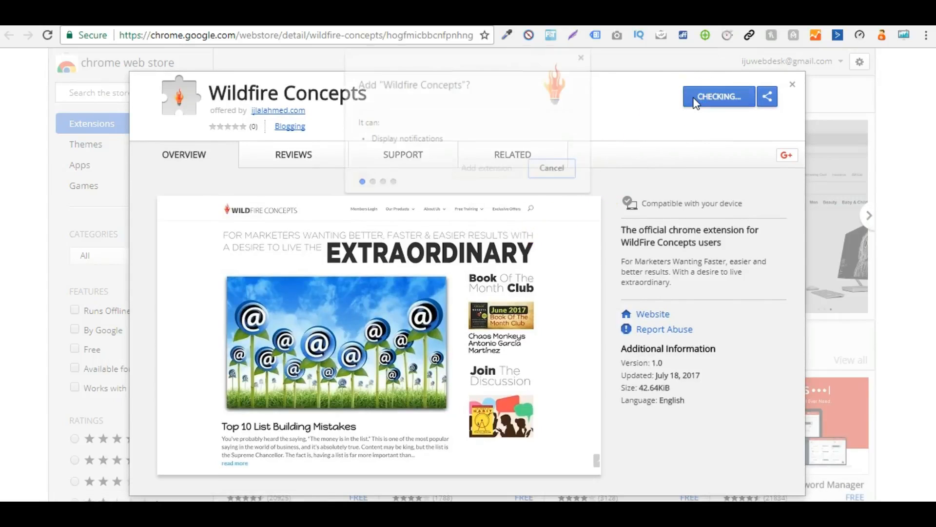
{"action": "left_click", "coordinate": [452, 169]}
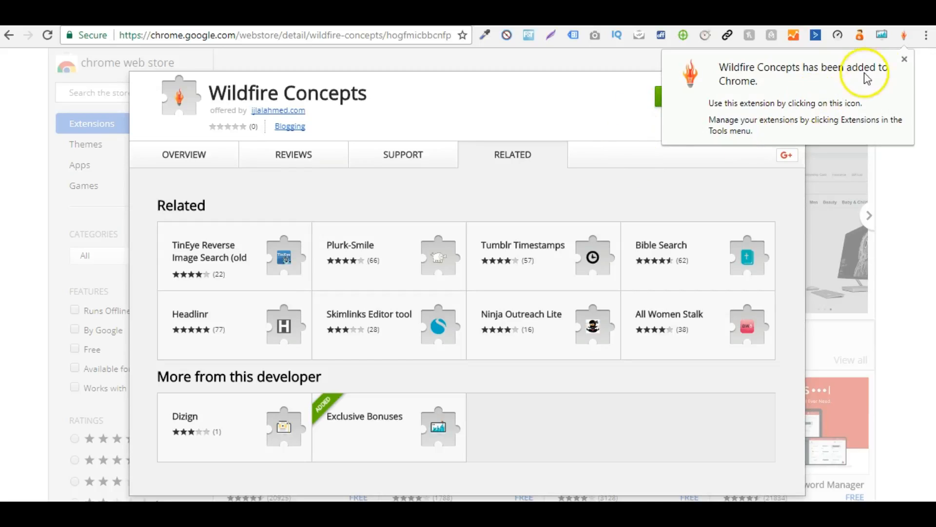
{"action": "left_click", "coordinate": [904, 61]}
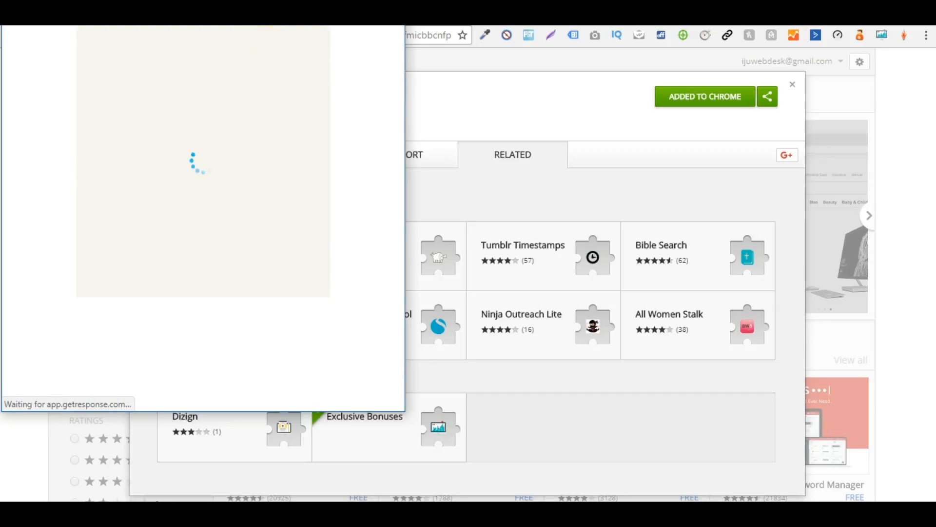
Step: Reposition and resize the extension's optin popup to inspect the newsletter signup form, and close the popup and the store listing
{"action": "left_click_drag", "start_coordinate": [234, 22], "coordinate": [512, 80]}
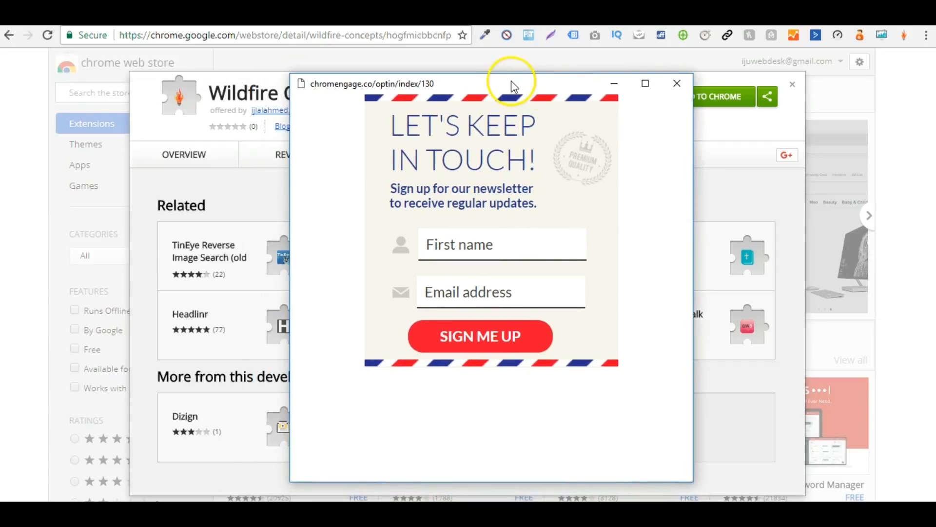
{"action": "left_click_drag", "start_coordinate": [693, 481], "coordinate": [587, 378]}
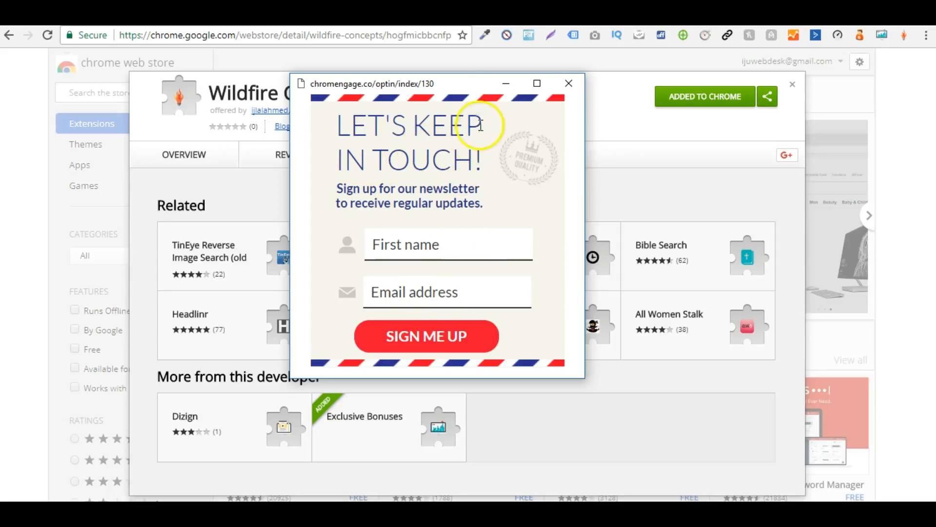
{"action": "left_click_drag", "start_coordinate": [289, 187], "coordinate": [233, 201]}
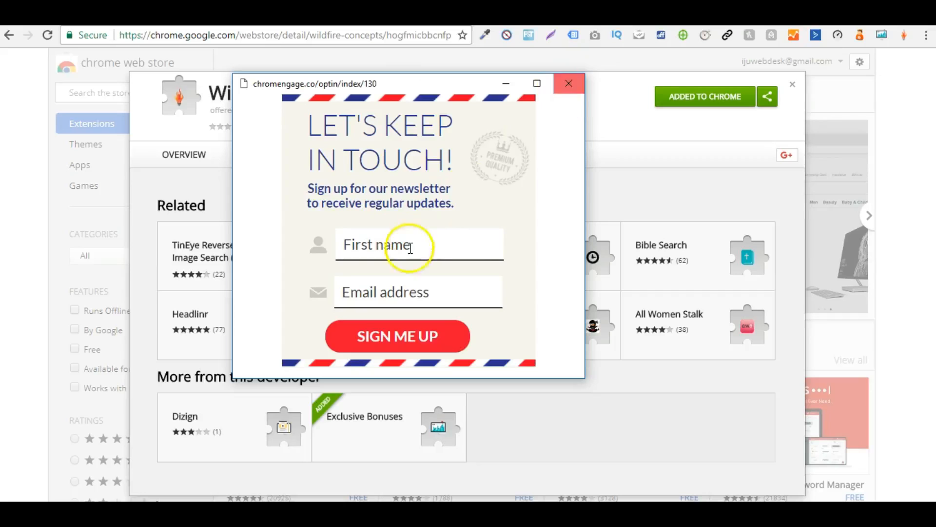
{"action": "left_click", "coordinate": [564, 93]}
{"action": "left_click", "coordinate": [790, 85]}
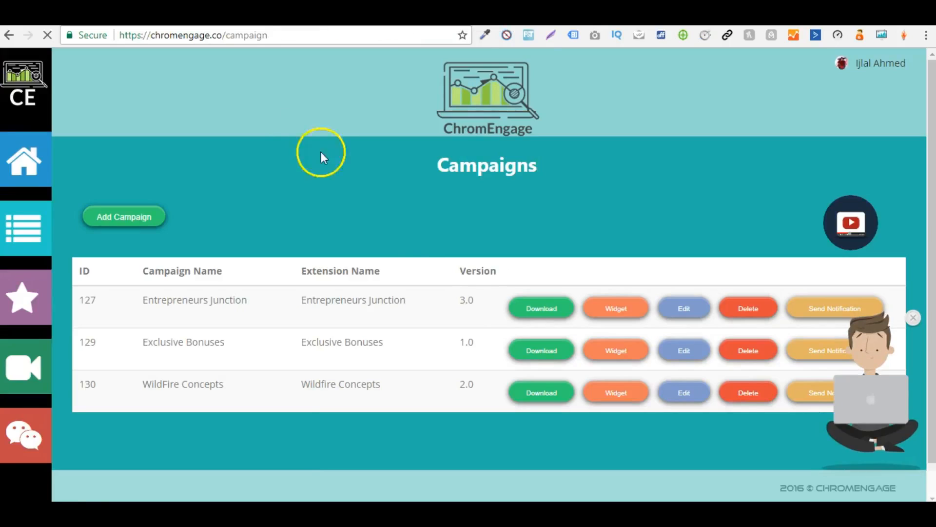
Step: Send a push notification for the WildFire Concepts campaign with the message "hello" and a URL, and open and dismiss the received notification
{"action": "left_click", "coordinate": [913, 317]}
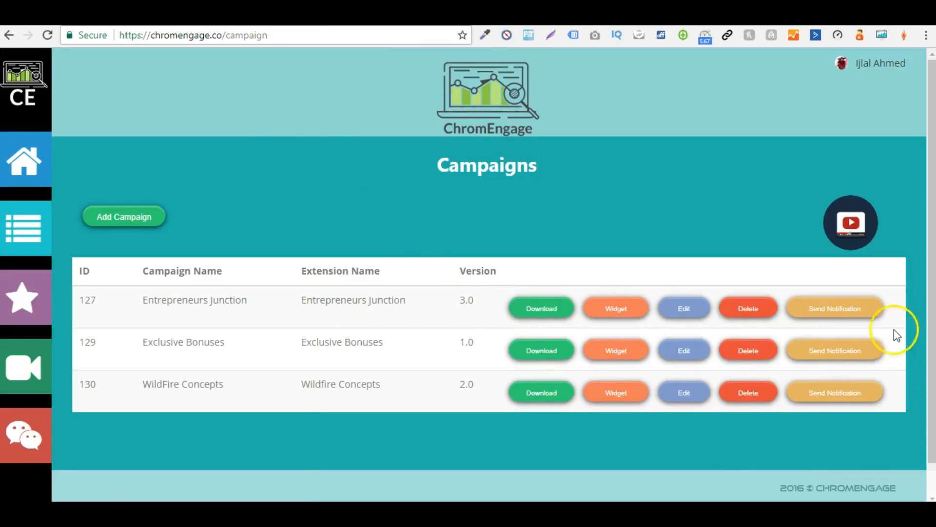
{"action": "left_click", "coordinate": [838, 392]}
{"action": "left_click", "coordinate": [526, 182]}
{"action": "left_click", "coordinate": [464, 141]}
{"action": "type", "text": "hello"}
{"action": "key", "text": "Tab"}
{"action": "type", "text": "h"}
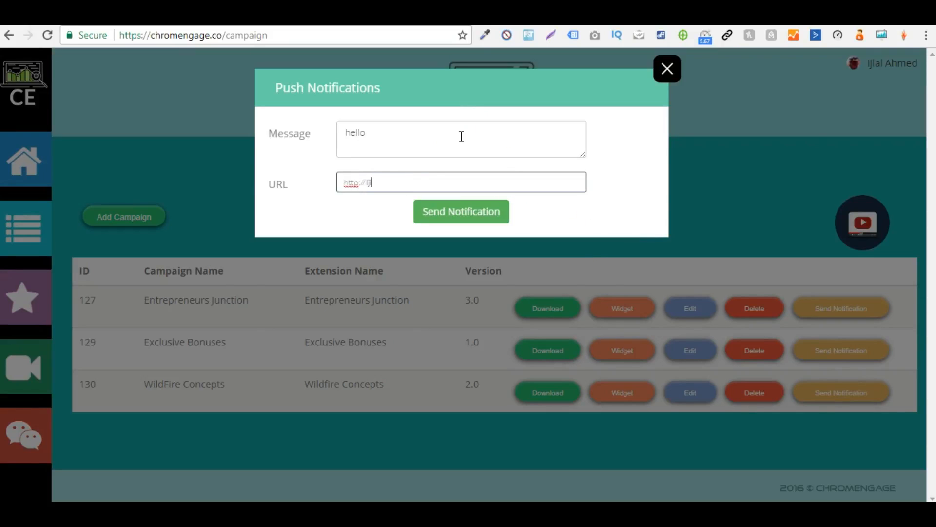
{"action": "left_click", "coordinate": [457, 206]}
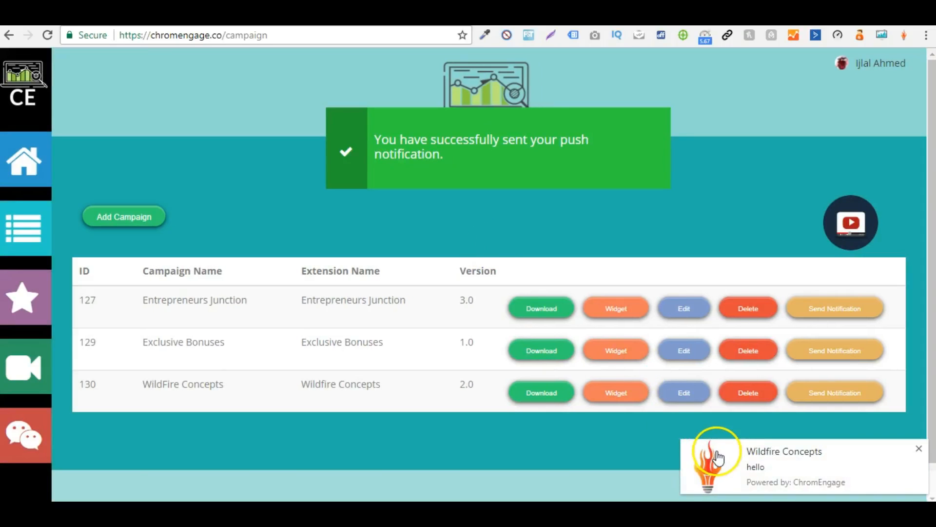
{"action": "left_click", "coordinate": [710, 466]}
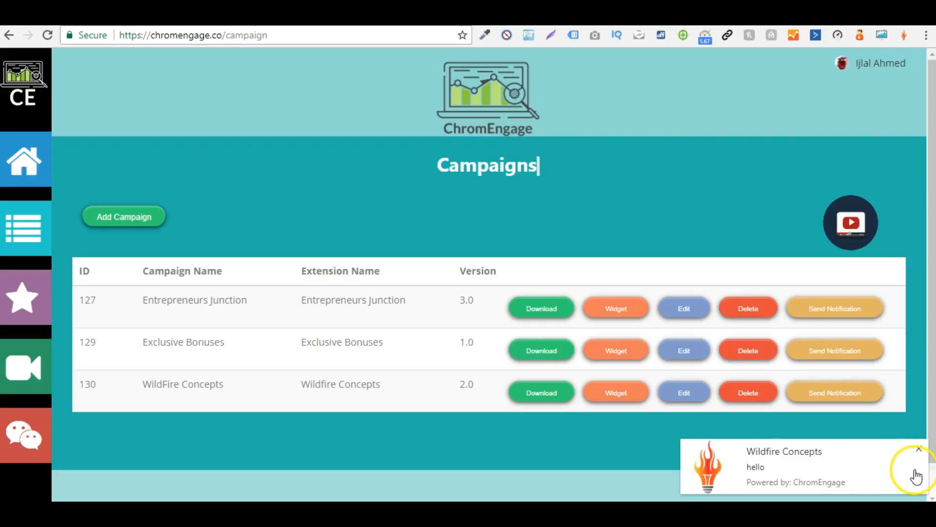
{"action": "left_click", "coordinate": [918, 448]}
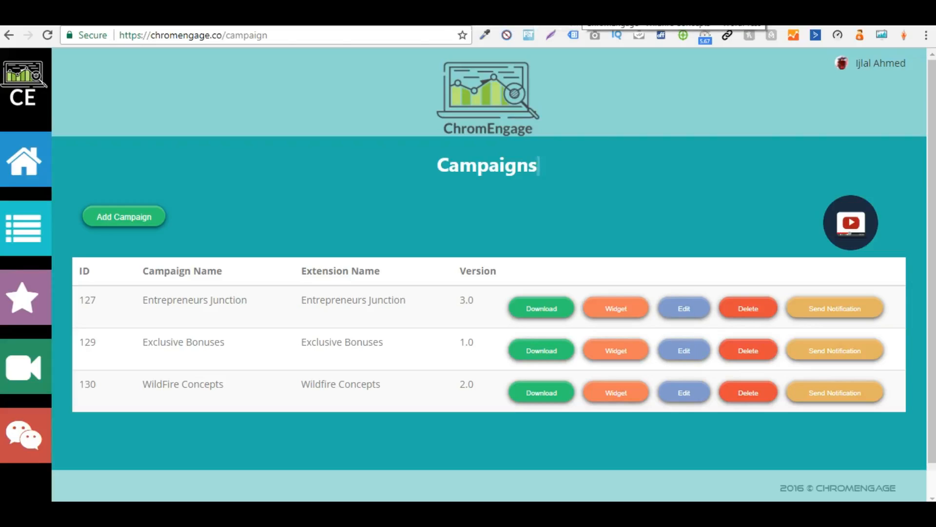
Step: Switch to the ChromEngage plugin page in WordPress and examine the embedded script and its page, post and category selections
{"action": "left_click", "coordinate": [584, 12]}
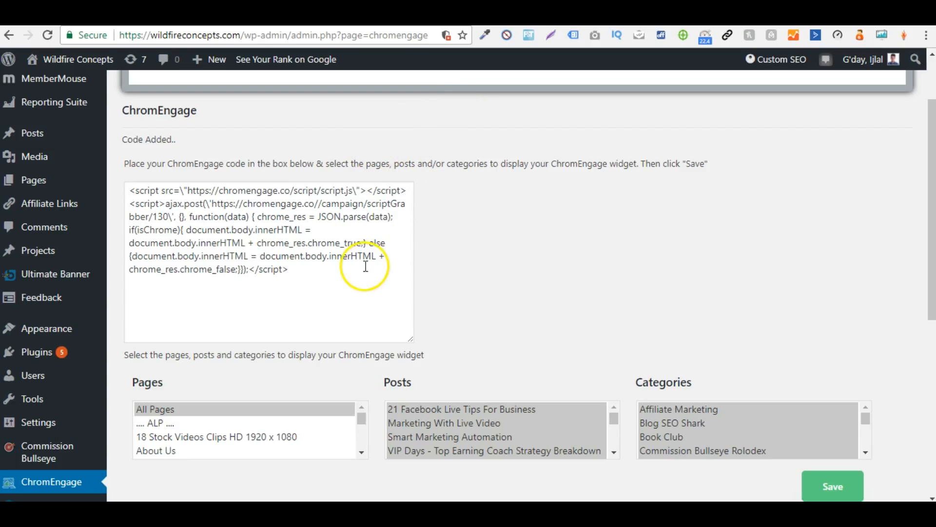
{"action": "scroll", "coordinate": [634, 227], "scroll_direction": "up", "scroll_amount": 2}
{"action": "left_click", "coordinate": [572, 278]}
{"action": "scroll", "coordinate": [457, 341], "scroll_direction": "down", "scroll_amount": 1}
{"action": "left_click", "coordinate": [392, 292]}
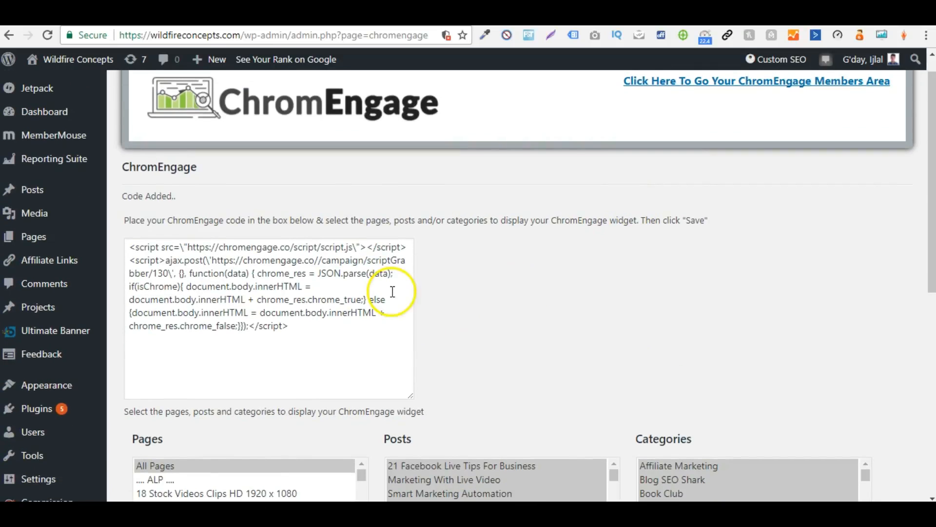
{"action": "triple_click", "coordinate": [345, 313]}
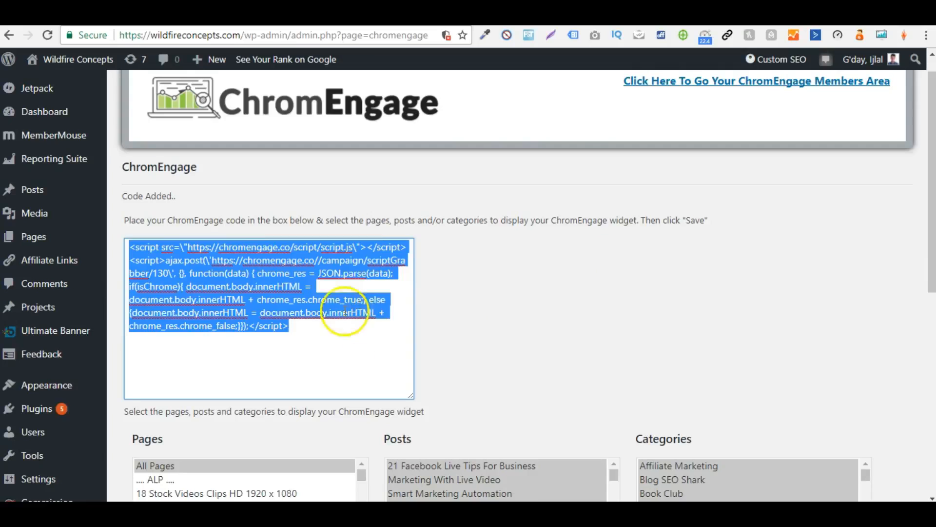
{"action": "left_click", "coordinate": [638, 324]}
{"action": "left_click_drag", "start_coordinate": [931, 183], "coordinate": [921, 285]}
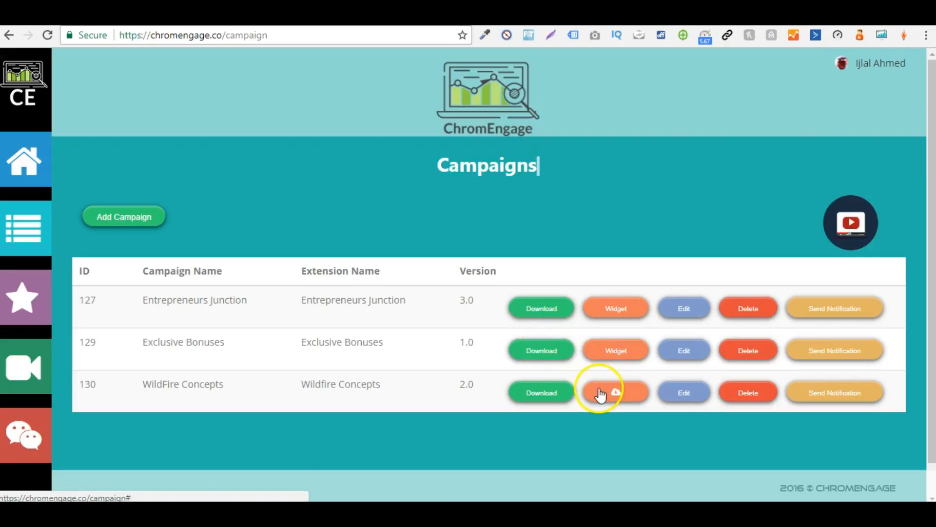
Step: Open the widget settings of the WildFire Concepts campaign and examine the messages for Chrome and non-Chrome web browsers
{"action": "left_click", "coordinate": [599, 388]}
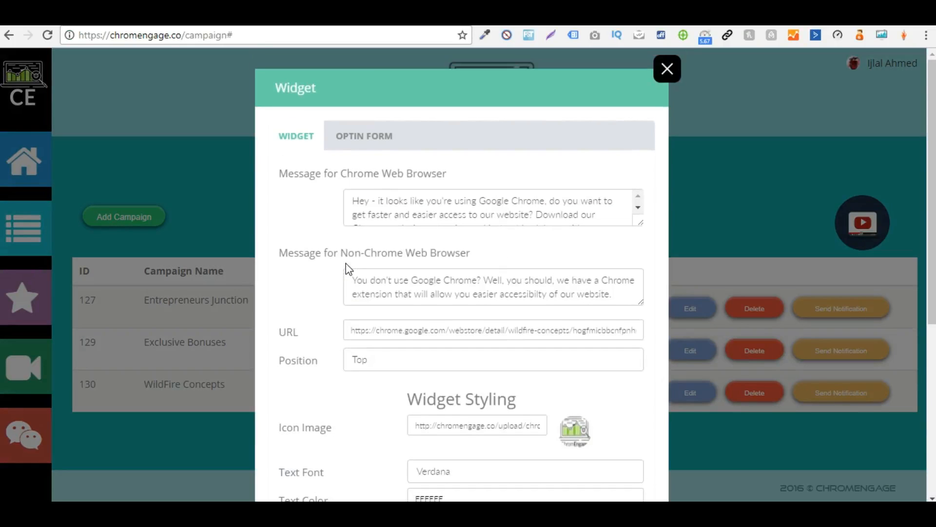
{"action": "scroll", "coordinate": [483, 219], "scroll_direction": "down", "scroll_amount": 1}
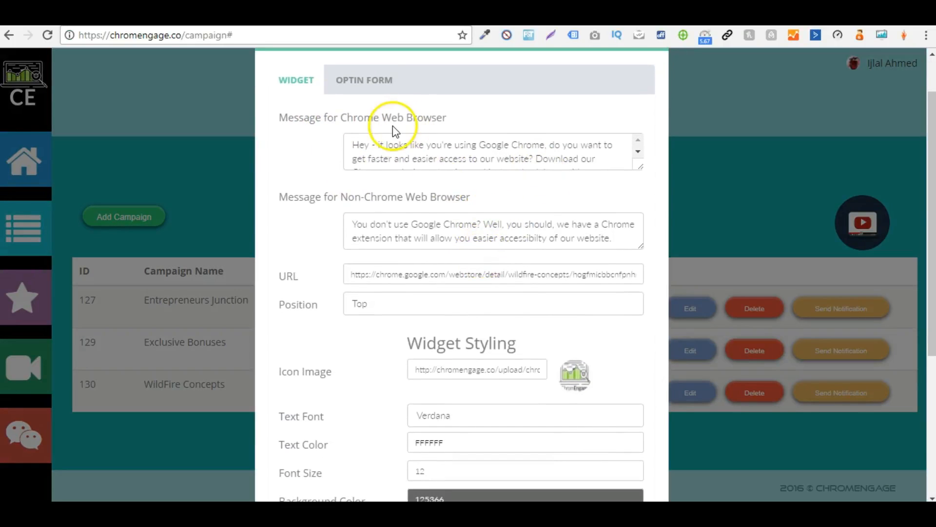
{"action": "scroll", "coordinate": [579, 137], "scroll_direction": "down", "scroll_amount": 5}
{"action": "scroll", "coordinate": [508, 80], "scroll_direction": "up", "scroll_amount": 5}
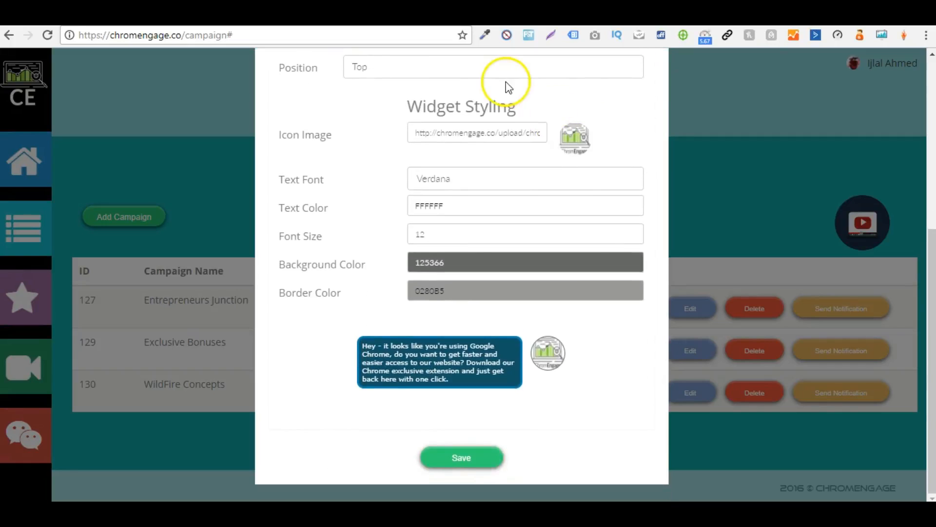
{"action": "scroll", "coordinate": [381, 209], "scroll_direction": "up", "scroll_amount": 1}
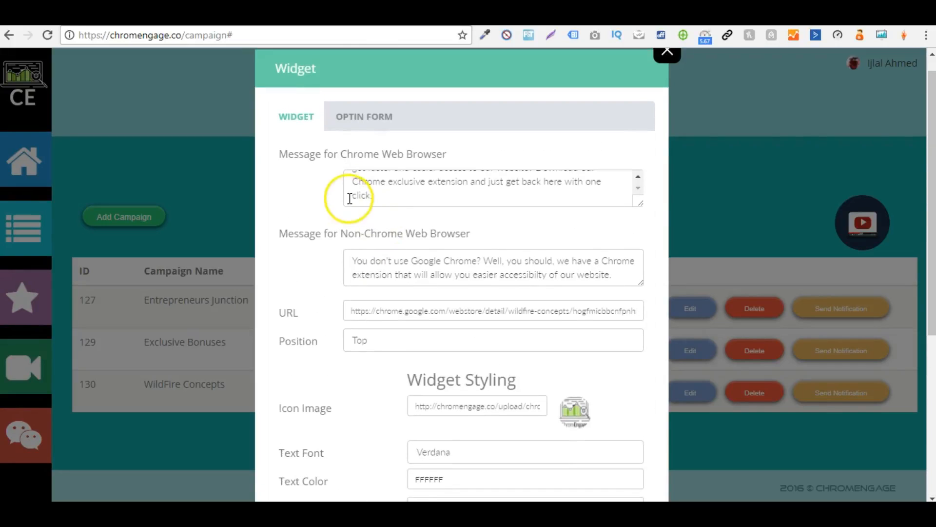
{"action": "left_click_drag", "start_coordinate": [341, 154], "coordinate": [416, 155]}
{"action": "left_click", "coordinate": [428, 156]}
{"action": "left_click_drag", "start_coordinate": [342, 156], "coordinate": [456, 157]}
{"action": "left_click", "coordinate": [455, 157]}
{"action": "left_click_drag", "start_coordinate": [341, 234], "coordinate": [470, 240]}
{"action": "left_click", "coordinate": [469, 242]}
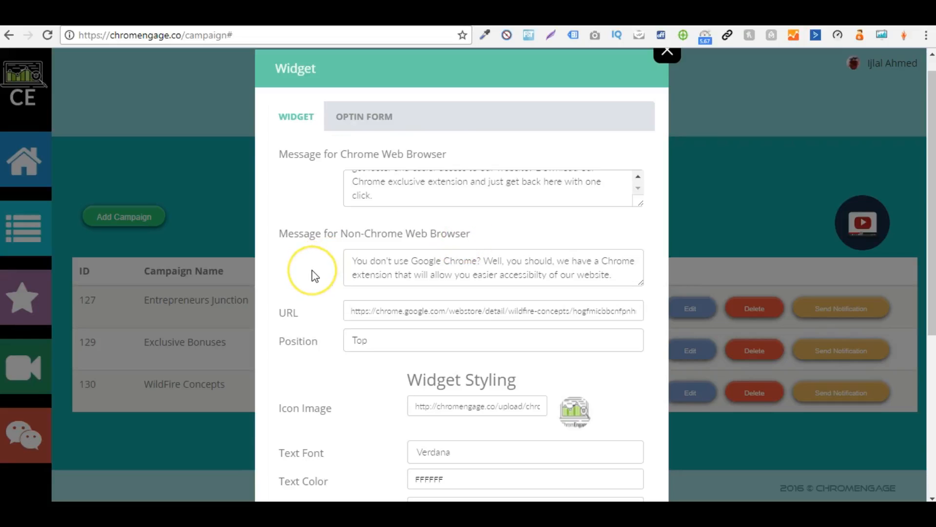
Step: Examine the widget's URL, position, styling options and message preview
{"action": "scroll", "coordinate": [314, 273], "scroll_direction": "down", "scroll_amount": 1}
{"action": "scroll", "coordinate": [314, 273], "scroll_direction": "down", "scroll_amount": 2}
{"action": "left_click", "coordinate": [386, 207]}
{"action": "left_click", "coordinate": [385, 208]}
{"action": "left_click", "coordinate": [316, 210]}
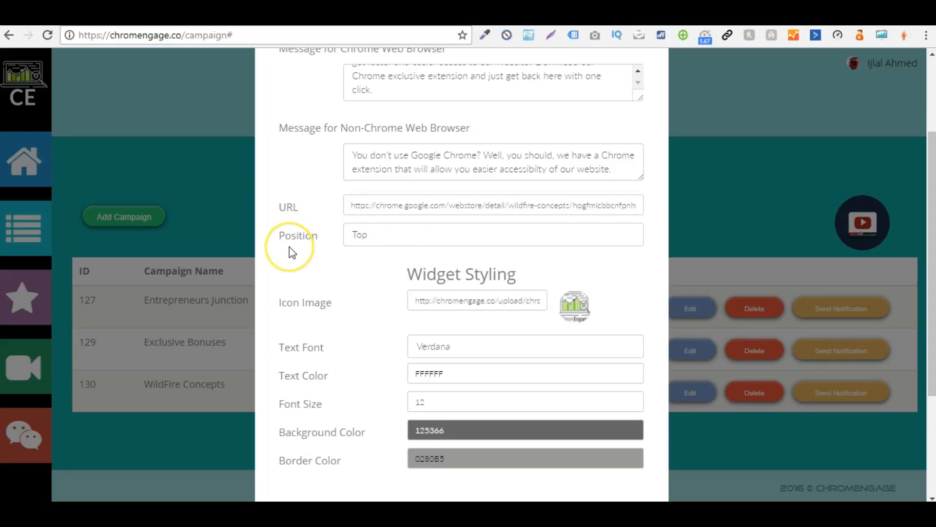
{"action": "scroll", "coordinate": [292, 249], "scroll_direction": "down", "scroll_amount": 3}
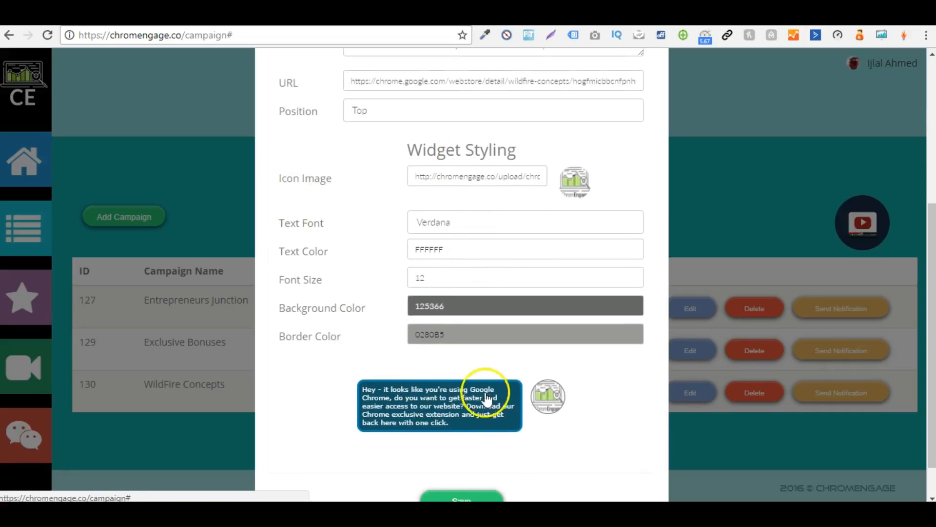
{"action": "scroll", "coordinate": [468, 405], "scroll_direction": "down", "scroll_amount": 1}
{"action": "scroll", "coordinate": [438, 385], "scroll_direction": "up", "scroll_amount": 2}
{"action": "scroll", "coordinate": [439, 390], "scroll_direction": "down", "scroll_amount": 2}
Step: Save the WildFire Concepts widget and view its generated script
{"action": "left_click", "coordinate": [451, 456]}
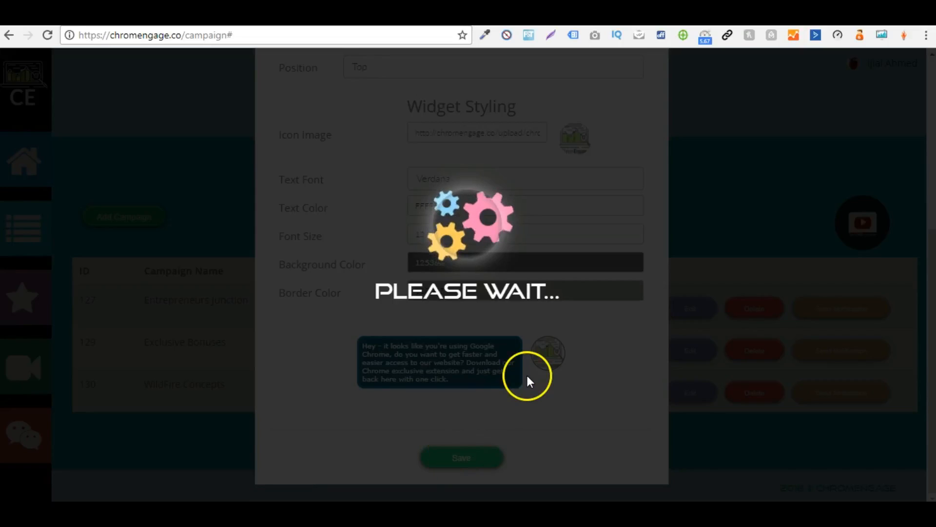
{"action": "scroll", "coordinate": [526, 408], "scroll_direction": "down", "scroll_amount": 2}
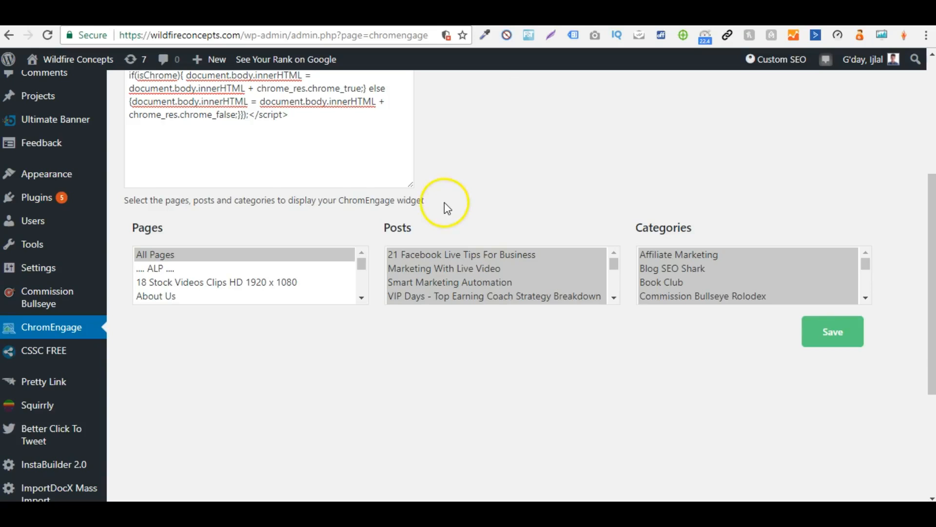
{"action": "scroll", "coordinate": [444, 203], "scroll_direction": "up", "scroll_amount": 5}
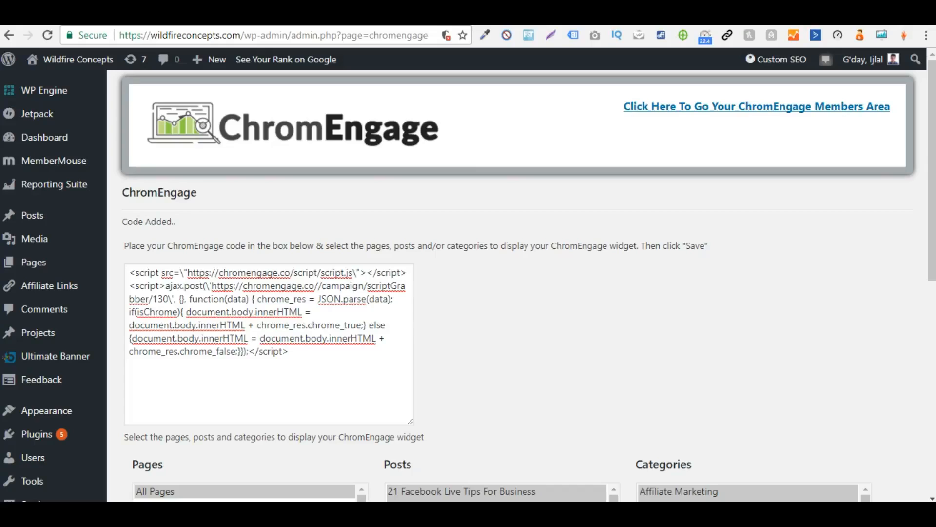
Step: View the Wildfire Concepts listing in the Chrome Web Store and close it
{"action": "left_click", "coordinate": [664, 109]}
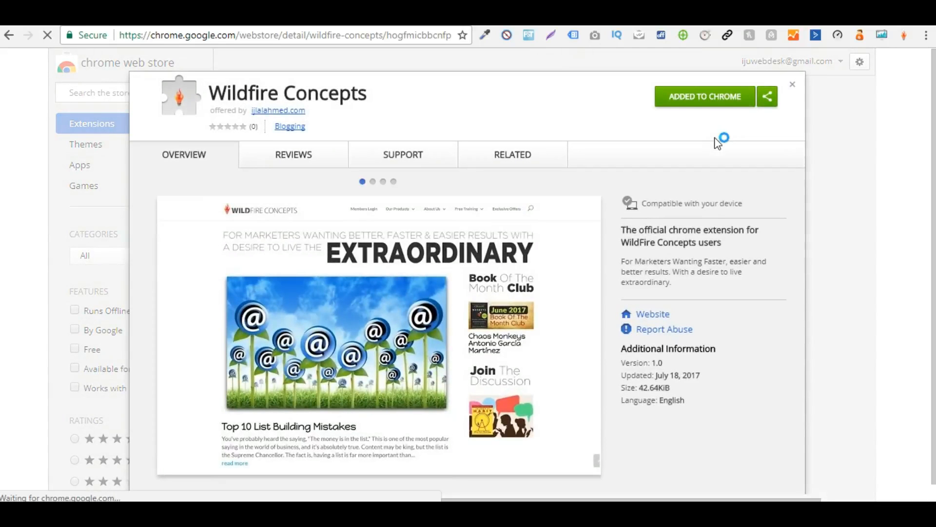
{"action": "left_click", "coordinate": [709, 101]}
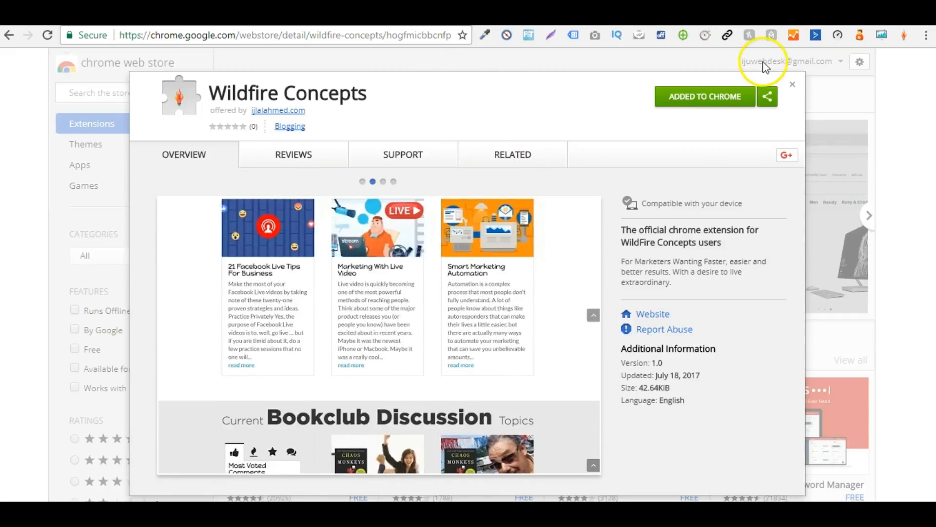
{"action": "left_click", "coordinate": [793, 87]}
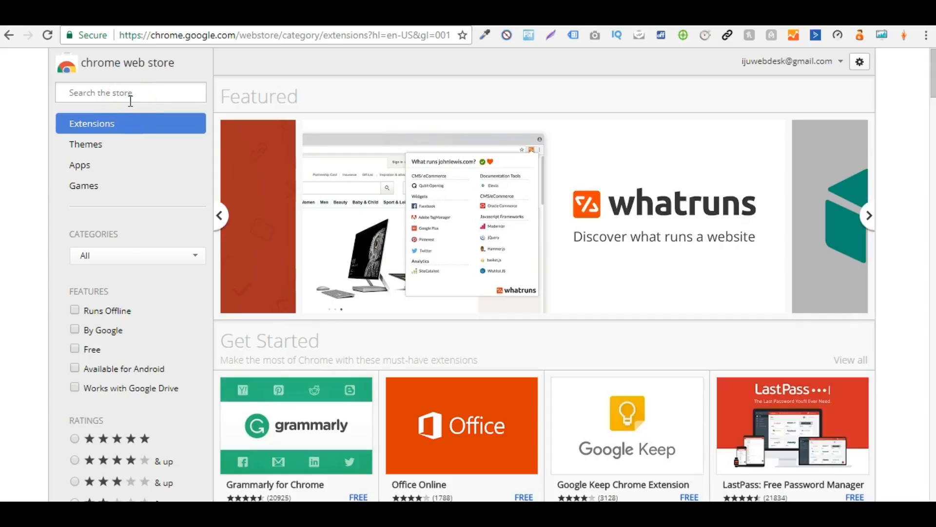
Step: Search the Chrome Web Store for "Dizign" and open the extension's listing
{"action": "left_click", "coordinate": [130, 101]}
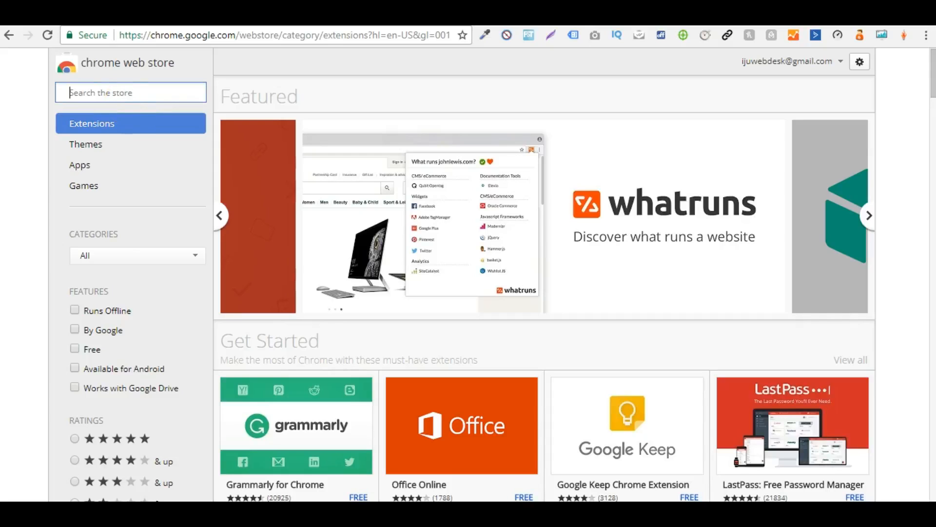
{"action": "type", "text": "Easy "}
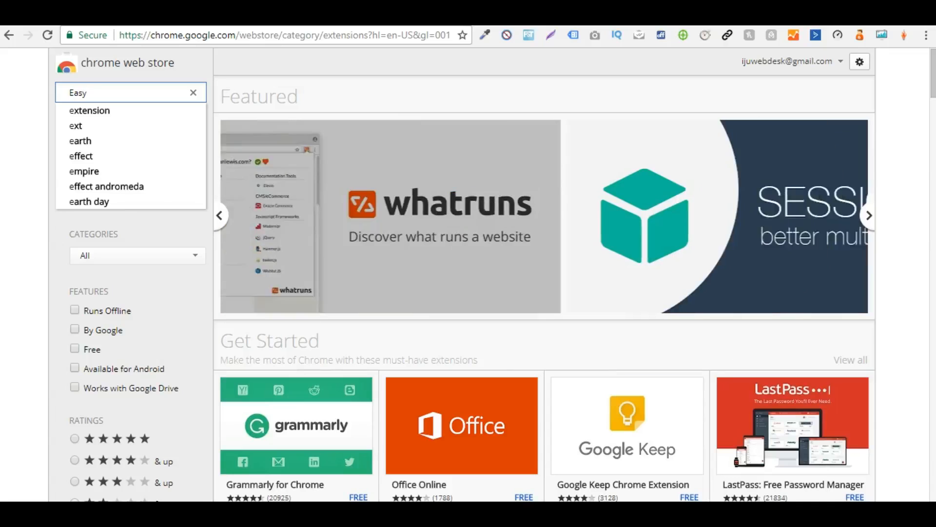
{"action": "type", "text": "Des"}
{"action": "key", "text": "ctrl+a"}
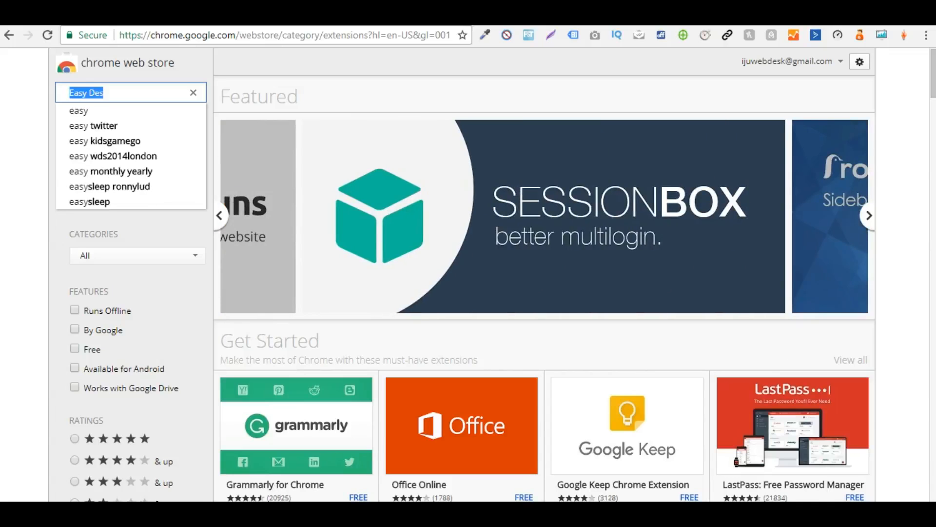
{"action": "type", "text": "Dizign"}
{"action": "key", "text": "Return"}
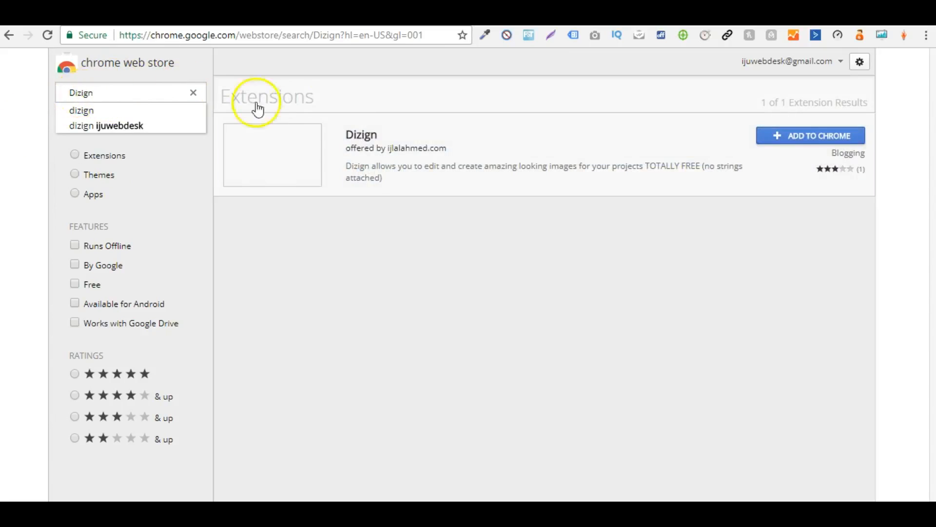
{"action": "left_click", "coordinate": [590, 161]}
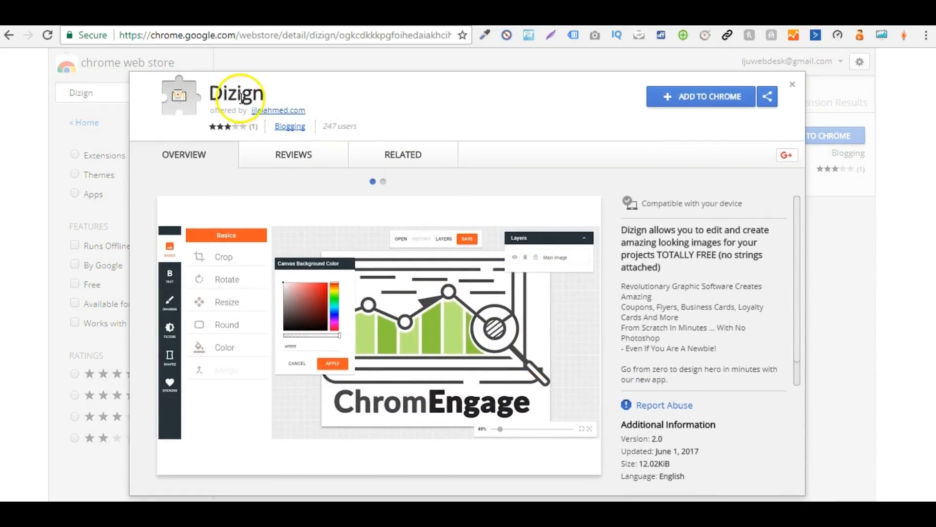
Step: Examine the Dizign listing's user count and description
{"action": "left_click_drag", "start_coordinate": [324, 128], "coordinate": [372, 132]}
{"action": "left_click", "coordinate": [372, 132]}
{"action": "scroll", "coordinate": [684, 202], "scroll_direction": "down", "scroll_amount": 1}
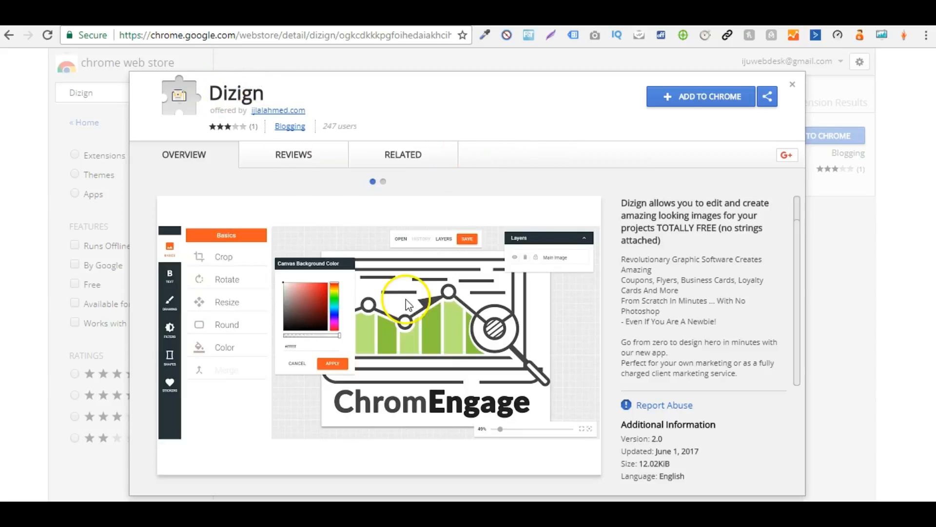
Step: Switch to the Google search tab and search for "easy design suite"
{"action": "left_click", "coordinate": [674, 96]}
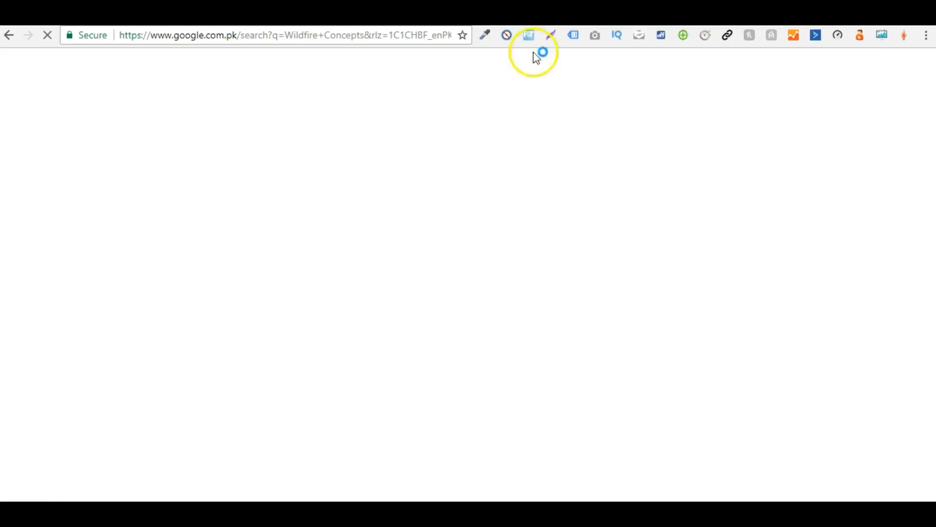
{"action": "left_click", "coordinate": [418, 35]}
{"action": "type", "text": "sy Desi"}
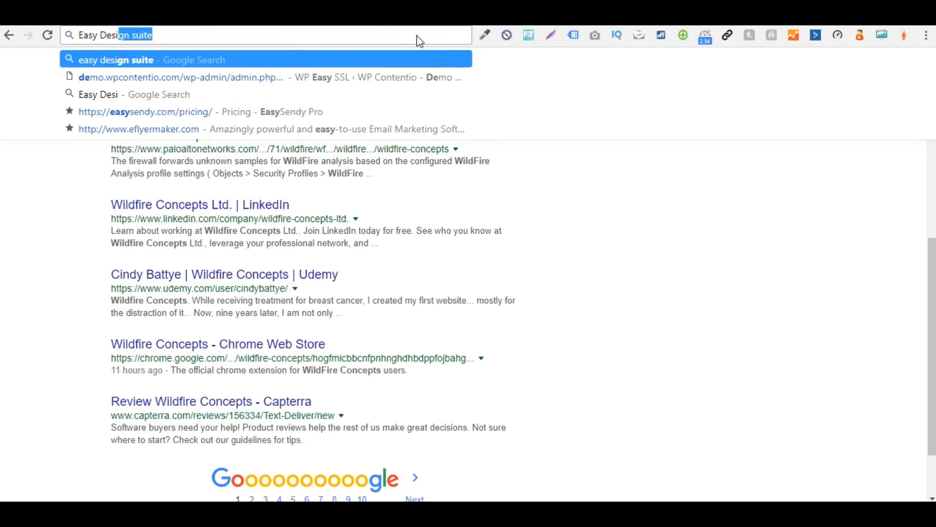
{"action": "key", "text": "Return"}
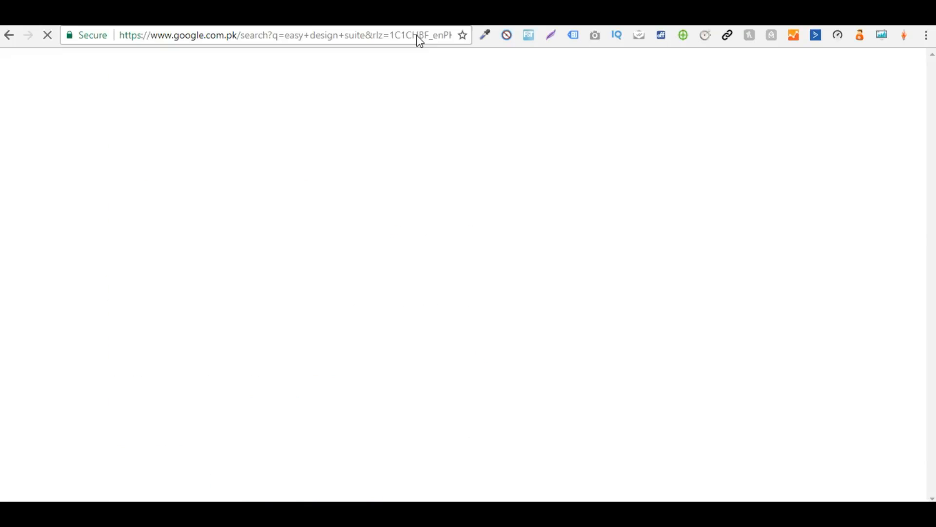
Step: Look through the results for the Dizign Chrome Web Store entry and open it
{"action": "scroll", "coordinate": [547, 188], "scroll_direction": "down", "scroll_amount": 3}
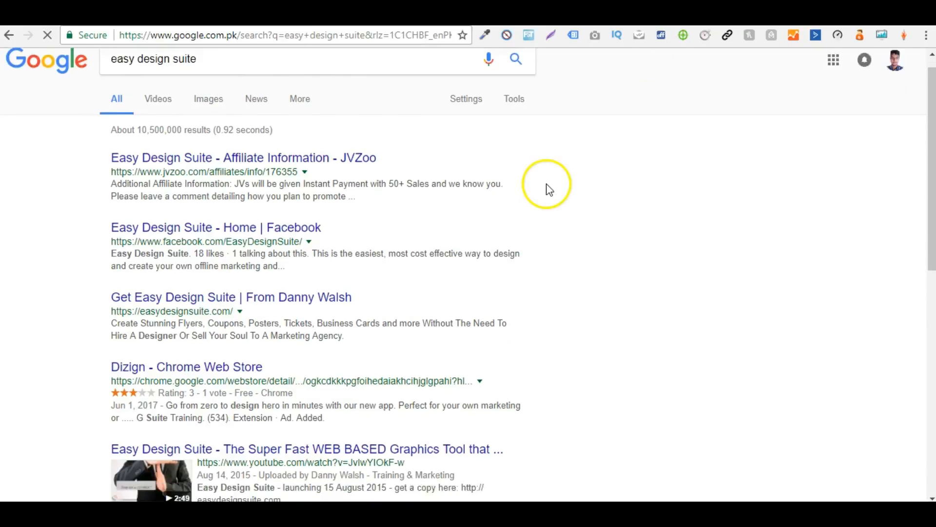
{"action": "scroll", "coordinate": [613, 302], "scroll_direction": "down", "scroll_amount": 5}
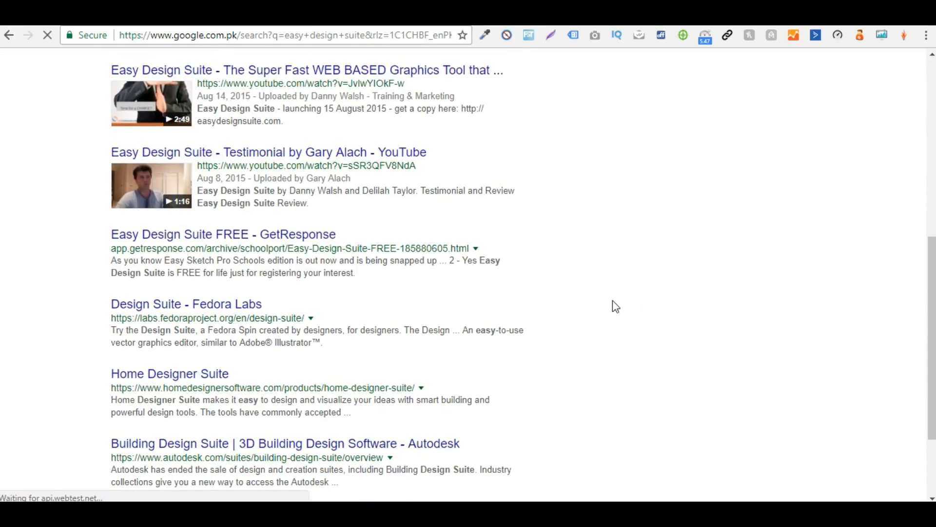
{"action": "scroll", "coordinate": [612, 301], "scroll_direction": "down", "scroll_amount": 2}
{"action": "scroll", "coordinate": [613, 300], "scroll_direction": "up", "scroll_amount": 7}
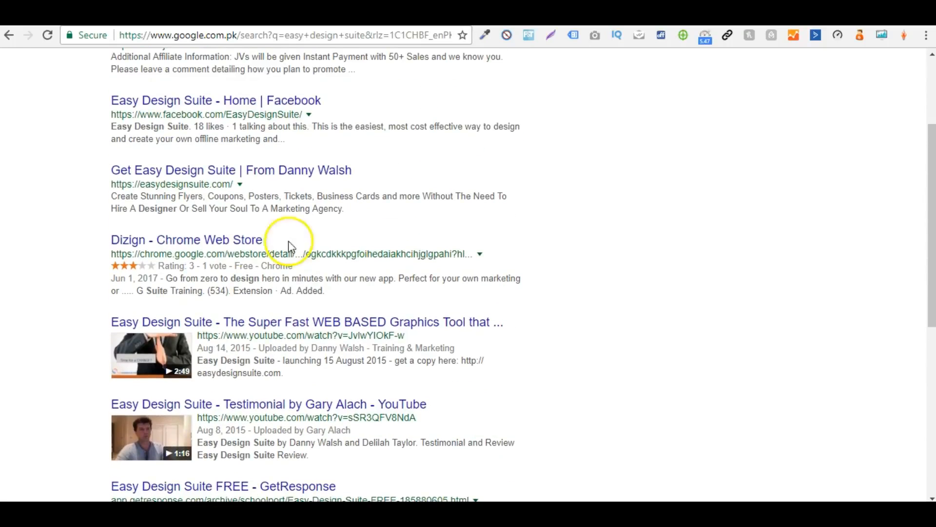
{"action": "left_click", "coordinate": [213, 243]}
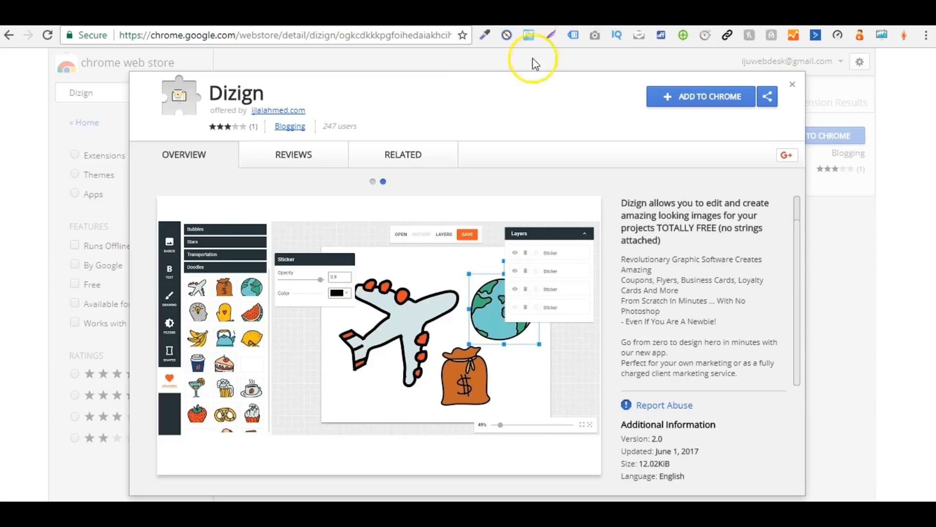
Step: Highlight the user count on the already loaded Dizign listing, and check the Wildfire Concepts homepage and the Dizign page opened from Google
{"action": "left_click_drag", "start_coordinate": [323, 126], "coordinate": [361, 132]}
{"action": "left_click", "coordinate": [378, 131]}
{"action": "left_click", "coordinate": [468, 71]}
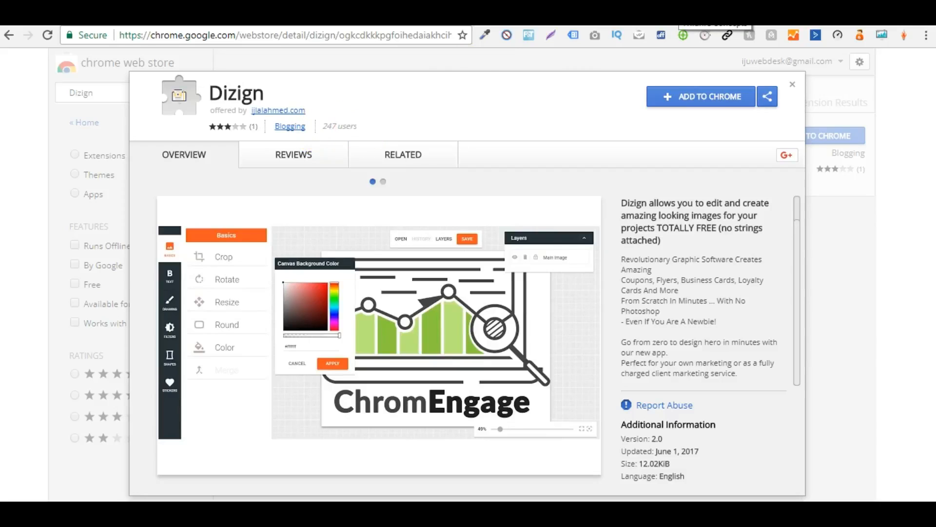
{"action": "left_click_drag", "start_coordinate": [323, 126], "coordinate": [378, 125]}
{"action": "left_click", "coordinate": [336, 127]}
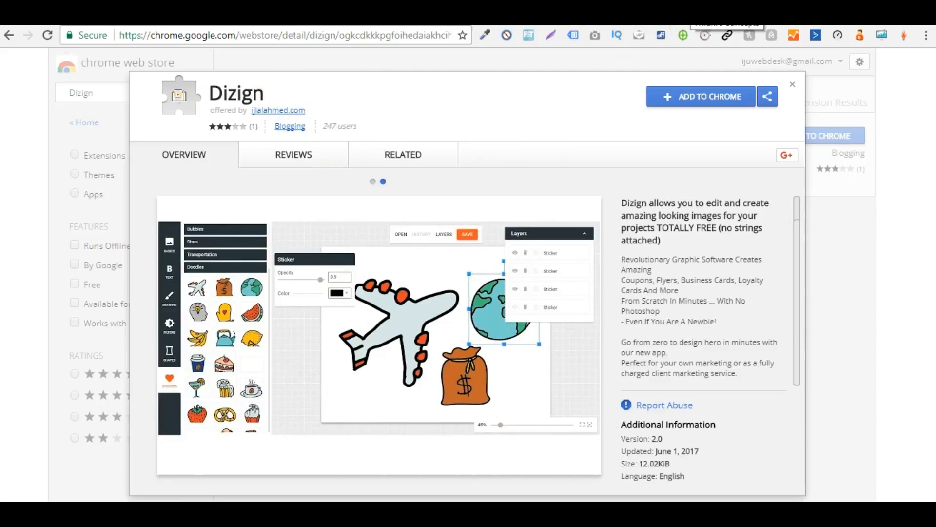
{"action": "left_click", "coordinate": [688, 14]}
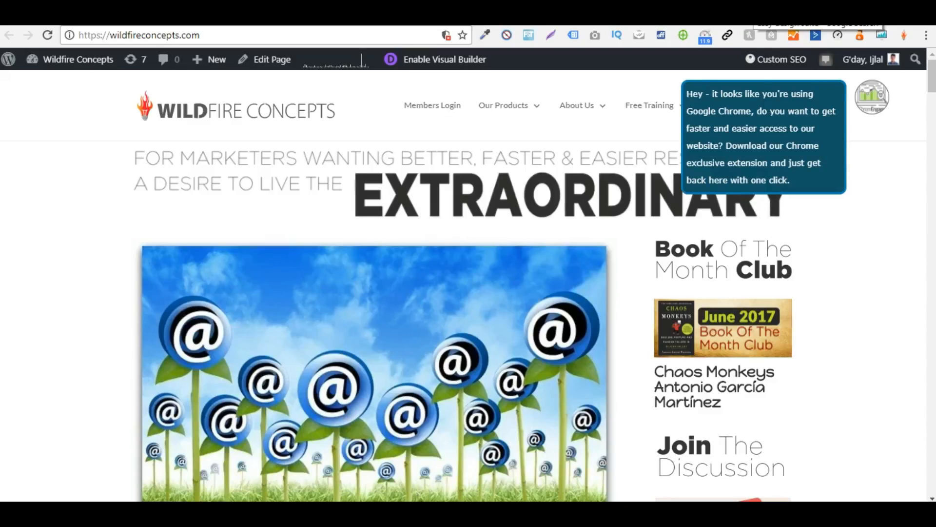
{"action": "left_click", "coordinate": [749, 14]}
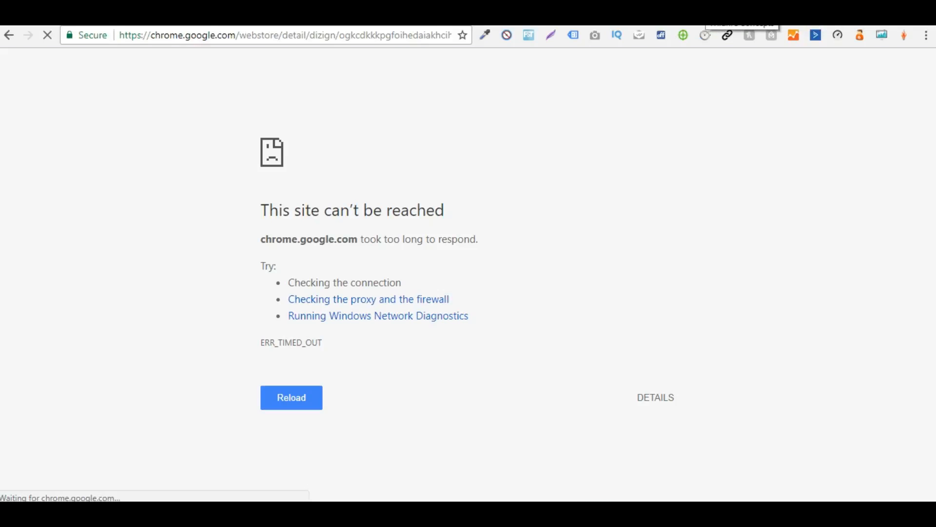